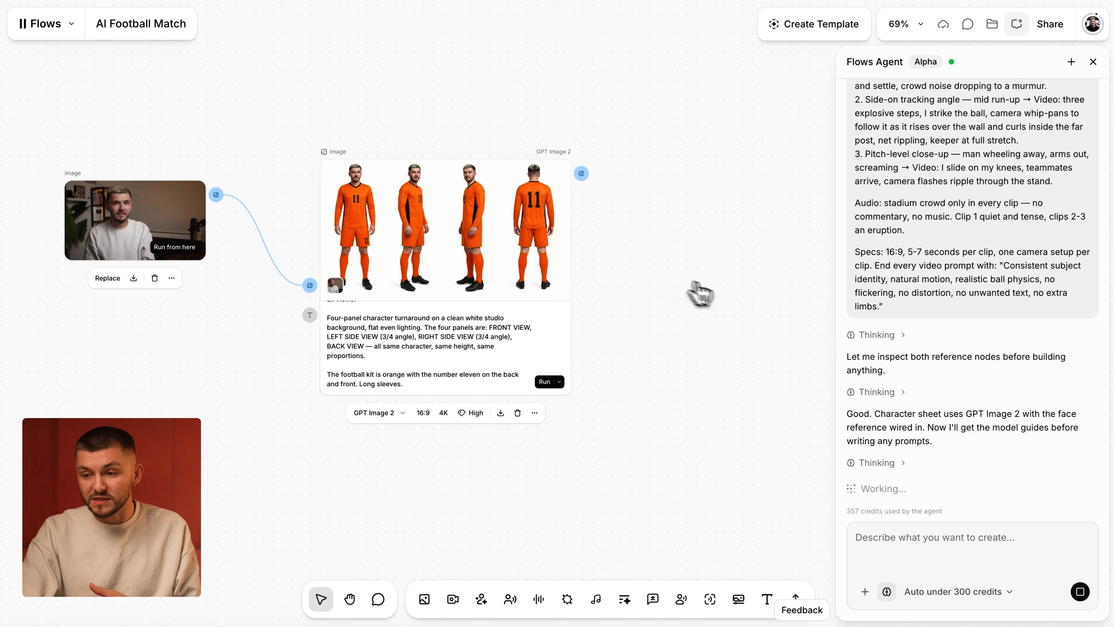
scroll(729, 303, "right", 5)
scroll(728, 296, "right", 1)
scroll(728, 299, "down", 2)
scroll(728, 299, "right", 3)
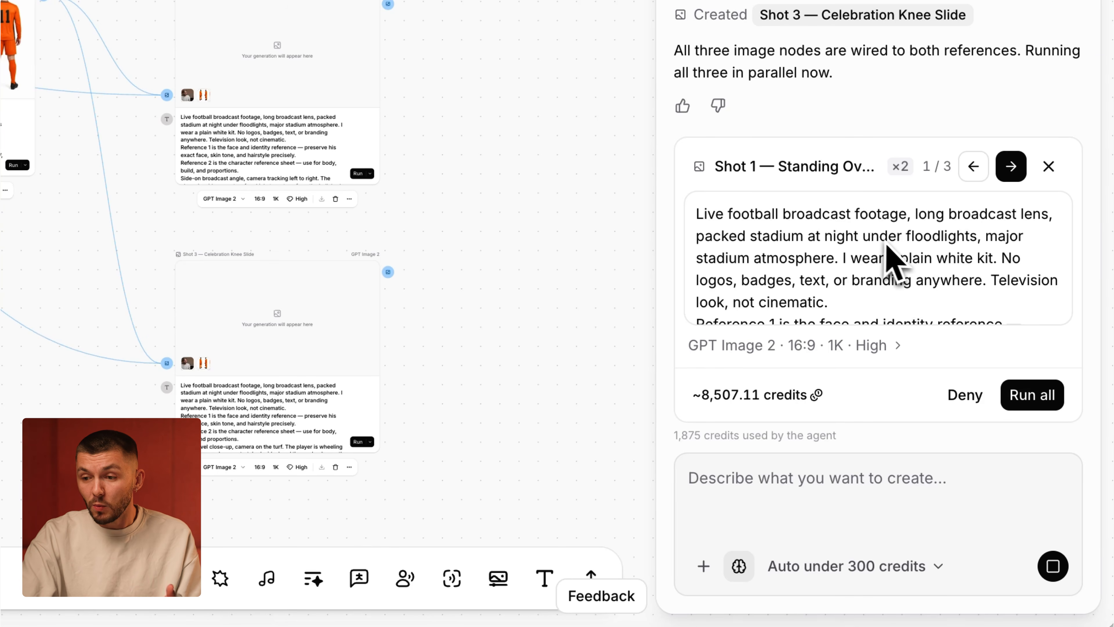
- Review the agent's three pending shot prompts, reading the Shot 1 prompt from its broadcast style through to the camera angle description
left_click(1008, 172)
left_click(1009, 172)
left_click(971, 170)
left_click(973, 169)
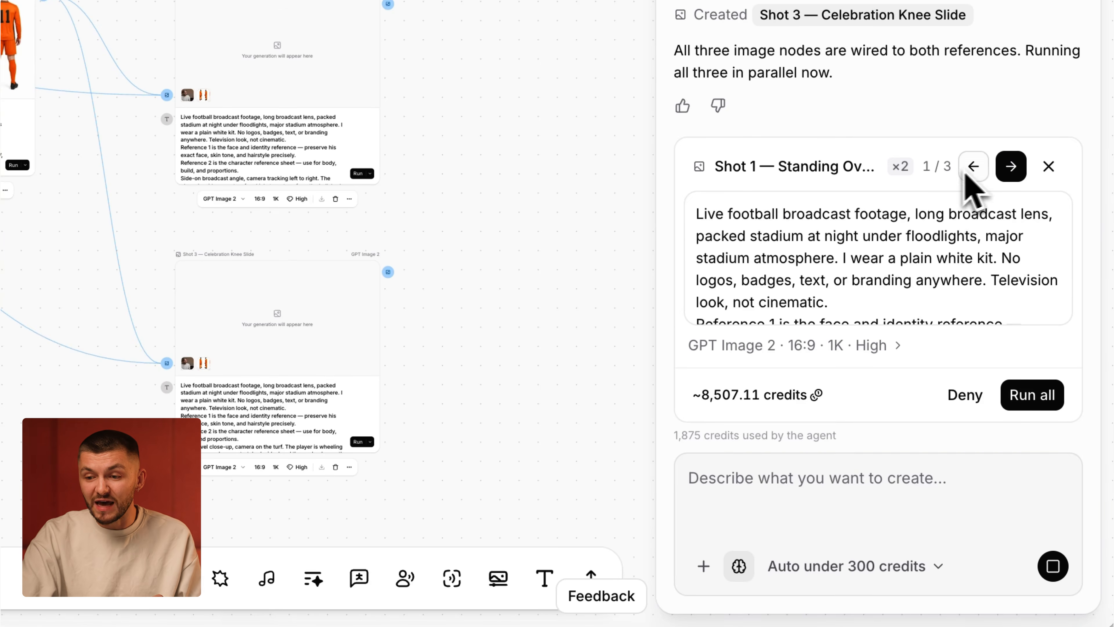
left_click_drag(745, 218, 933, 279)
scroll(933, 279, "down", 2)
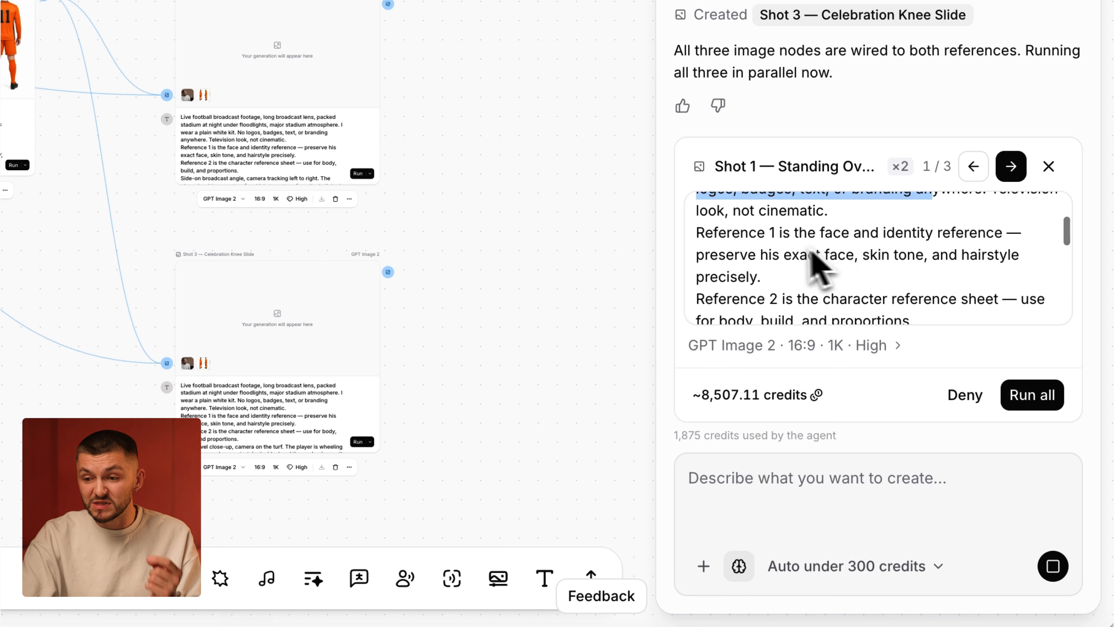
scroll(754, 261, "down", 5)
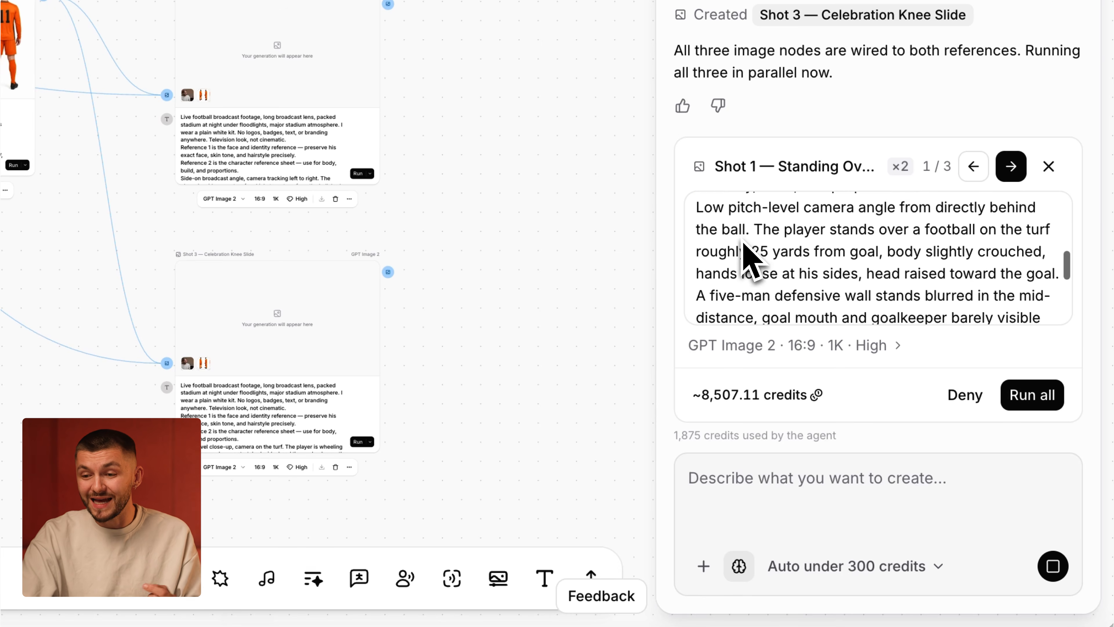
scroll(748, 258, "up", 2)
scroll(751, 261, "down", 1)
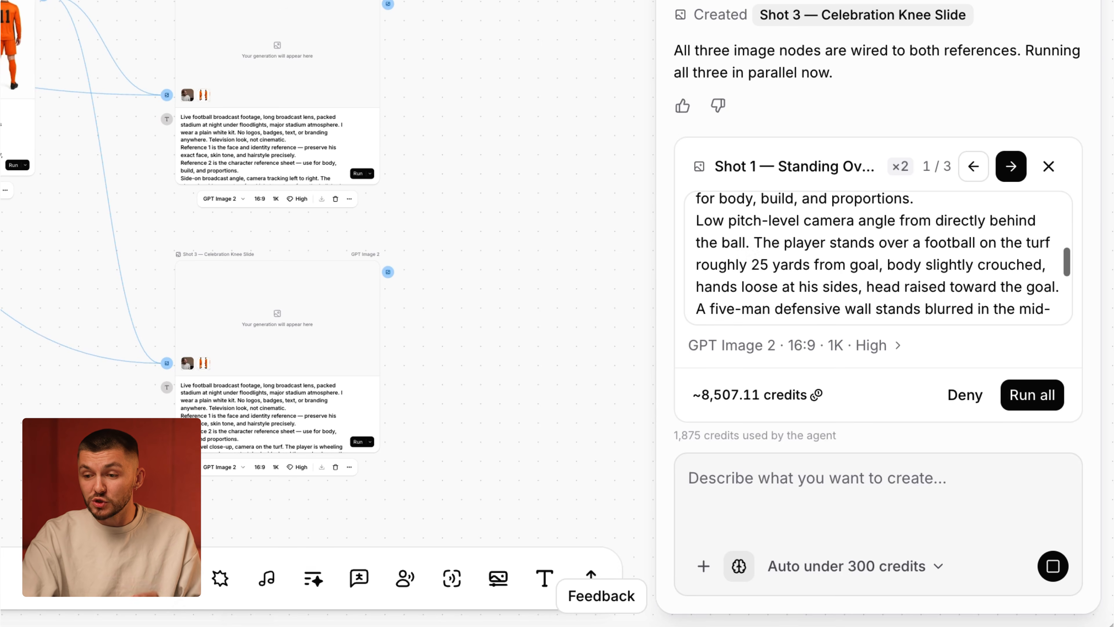
- Check the Shot 3 prompt and approve running all three image generations
left_click(1011, 166)
left_click(1011, 166)
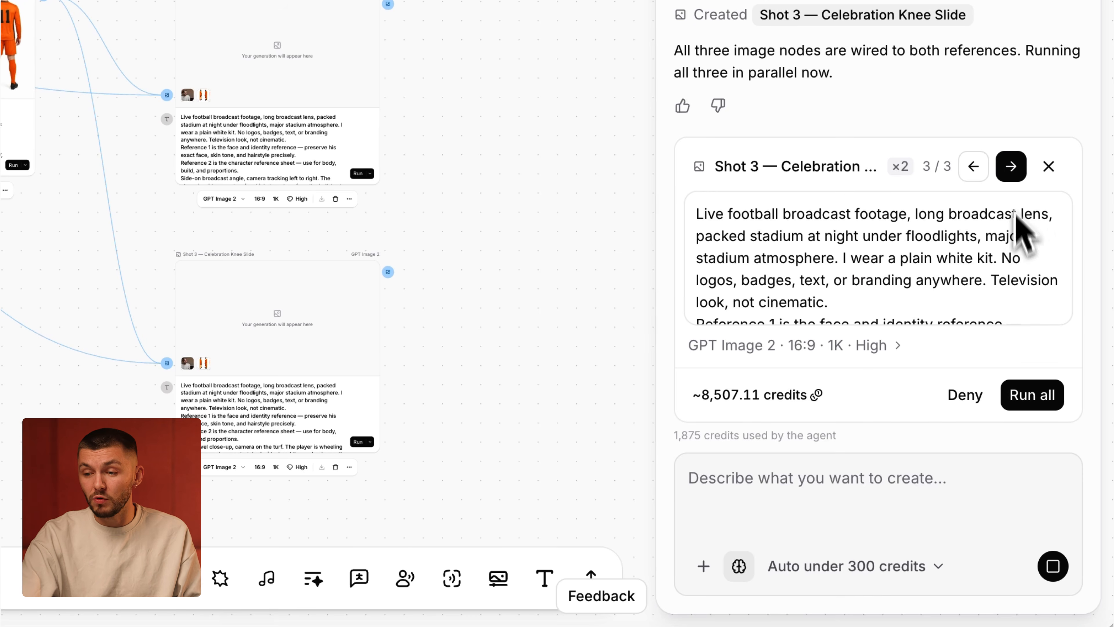
left_click(1032, 395)
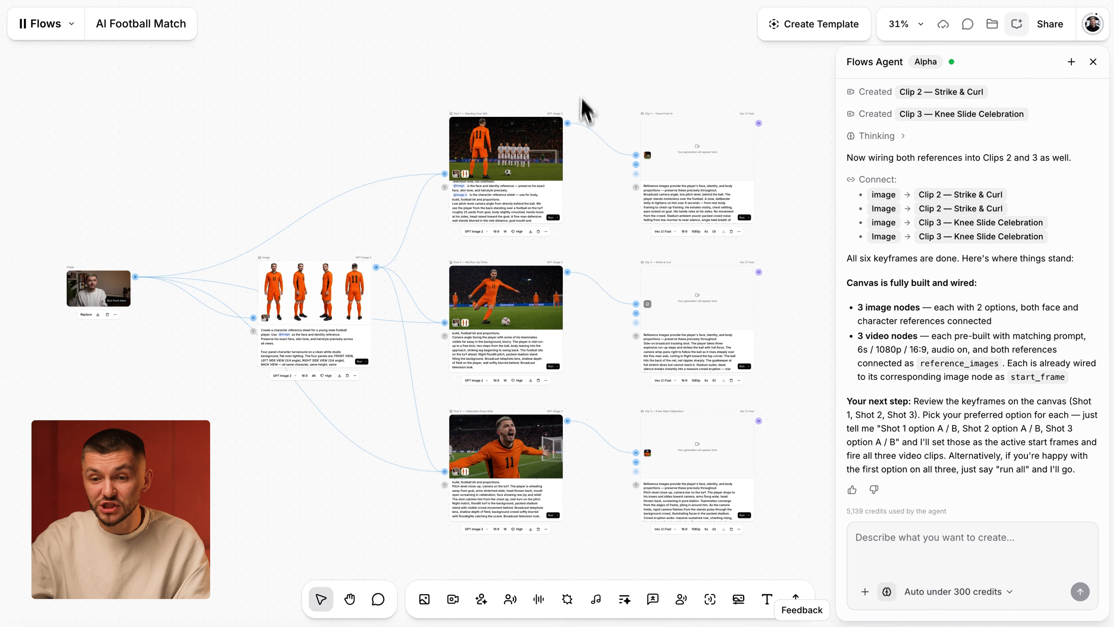
- Examine the generated keyframe images for Shots 1, 2 and 3 and how they connect to the character sheet and video nodes
scroll(587, 169, "up", 10)
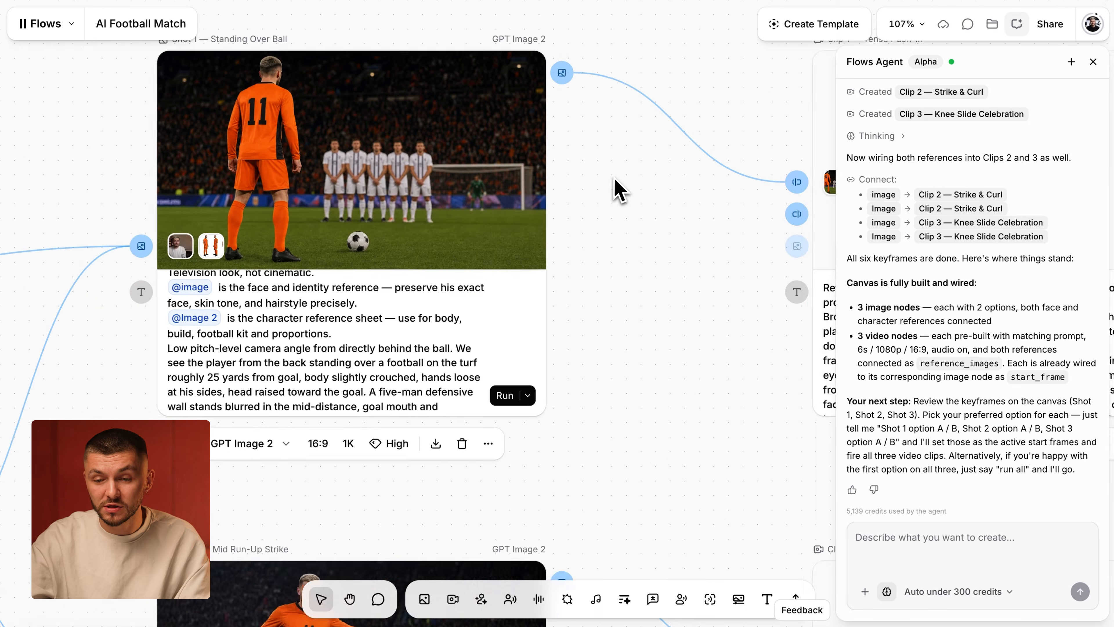
scroll(632, 189, "left", 1)
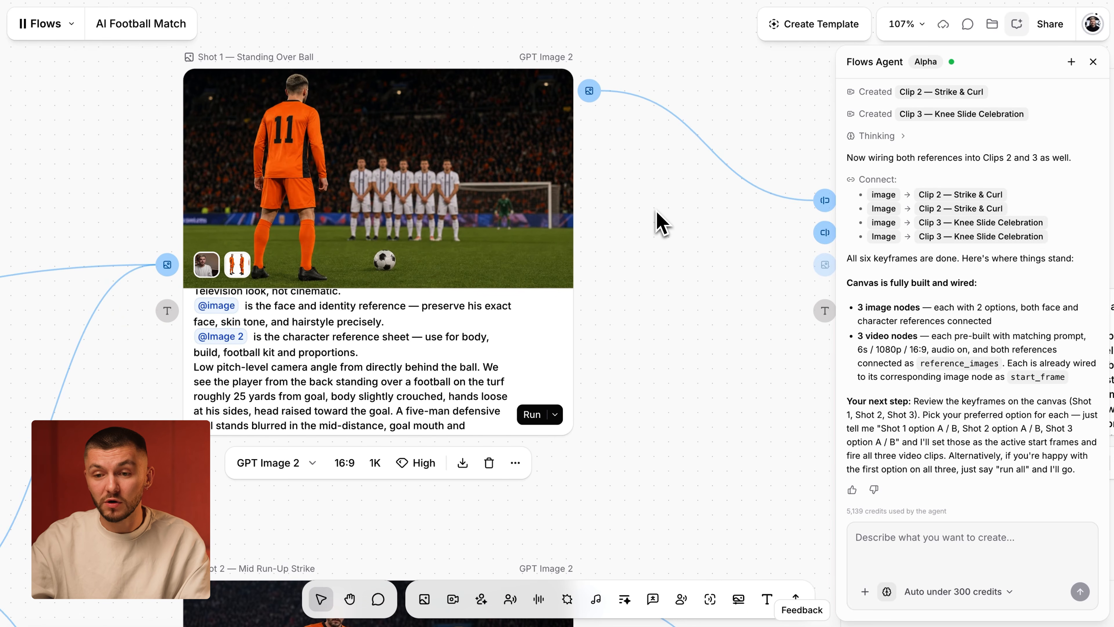
scroll(655, 210, "down", 5)
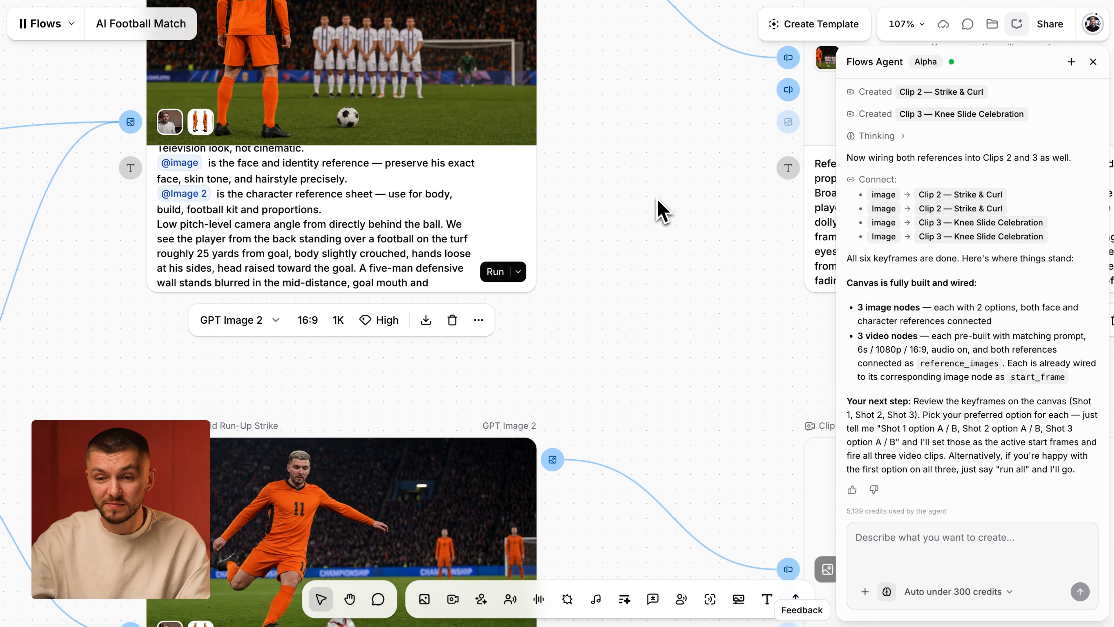
scroll(657, 198, "down", 8)
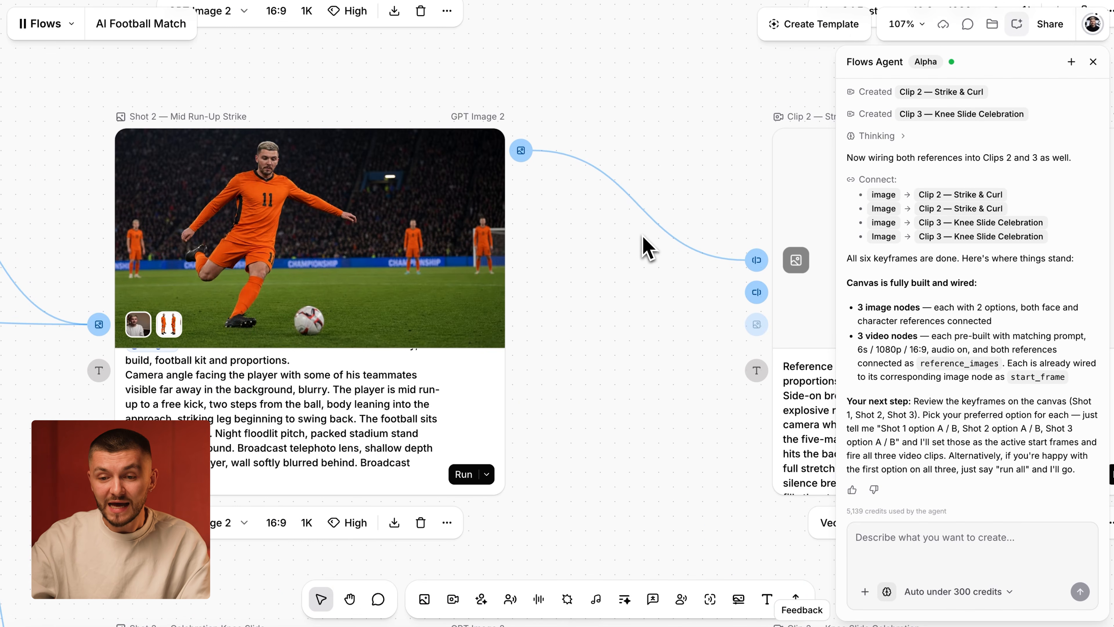
scroll(642, 248, "down", 10)
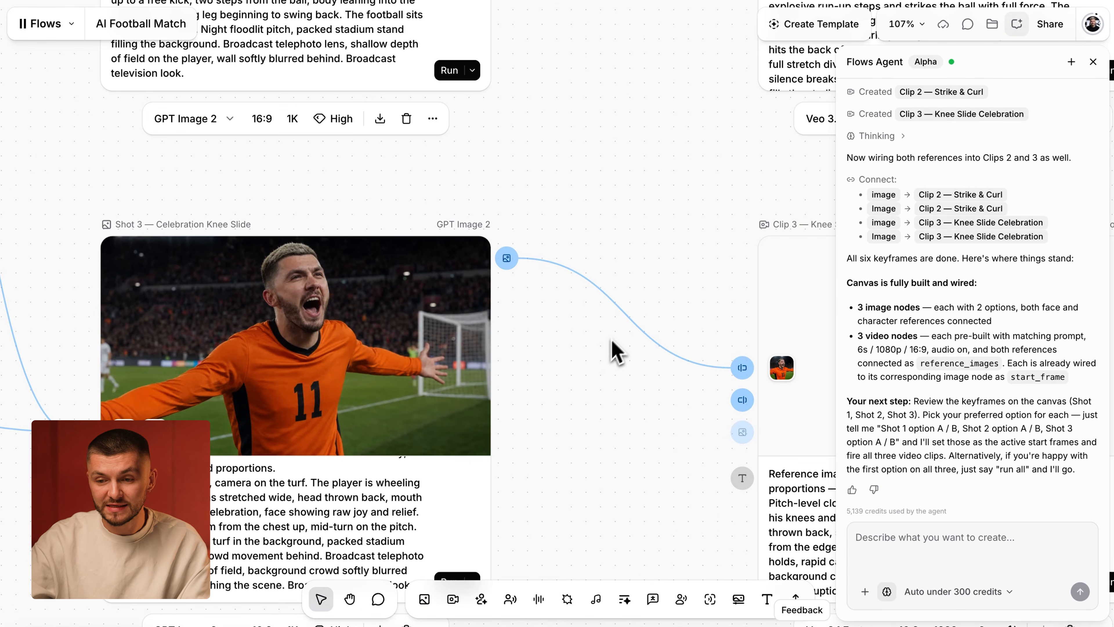
scroll(611, 340, "down", 10)
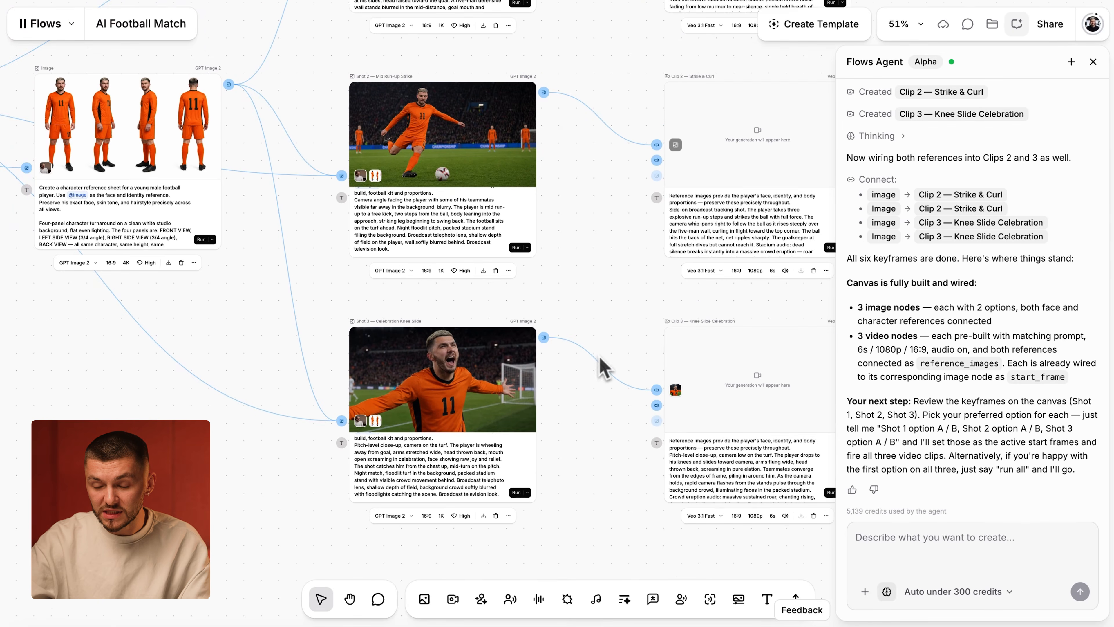
scroll(600, 357, "up", 5)
scroll(576, 434, "up", 1)
scroll(566, 461, "down", 8)
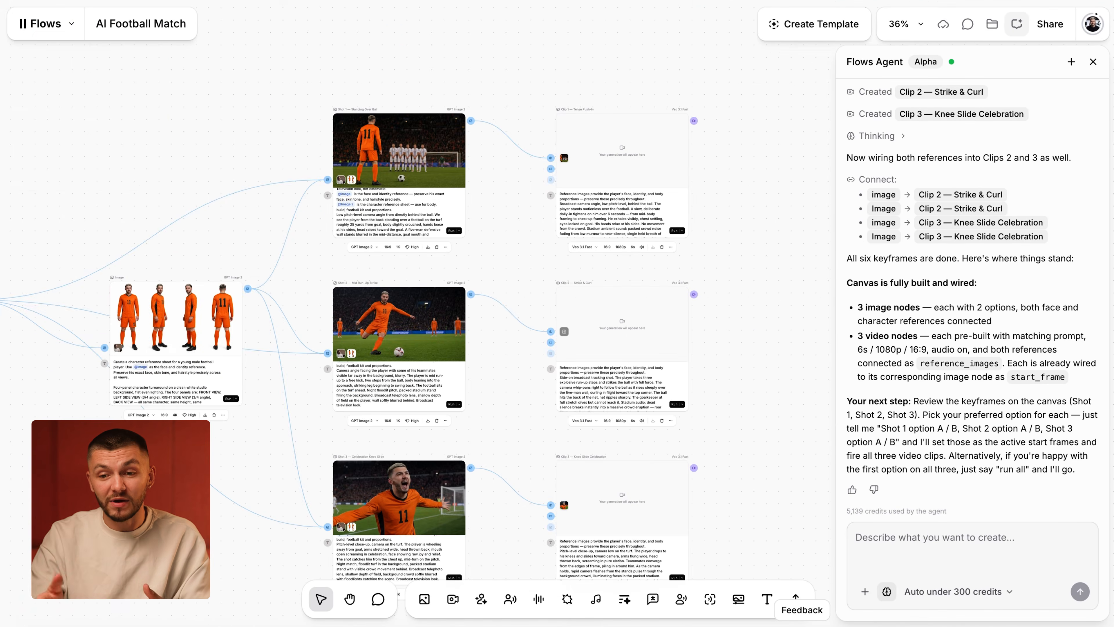
scroll(482, 334, "left", 1)
scroll(482, 334, "down", 1)
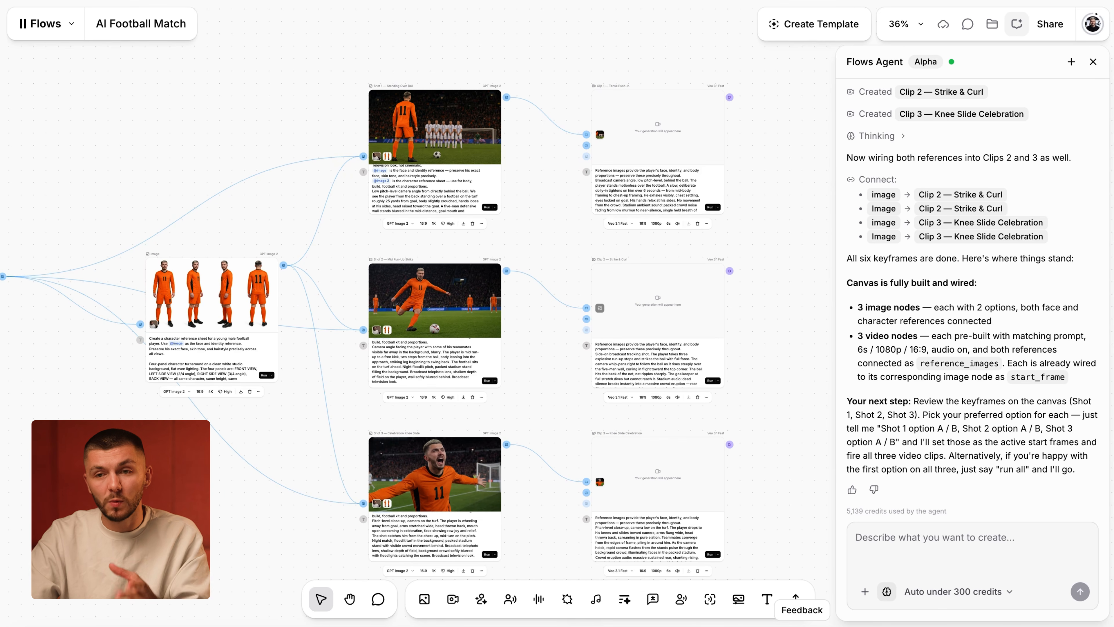
scroll(547, 215, "up", 7)
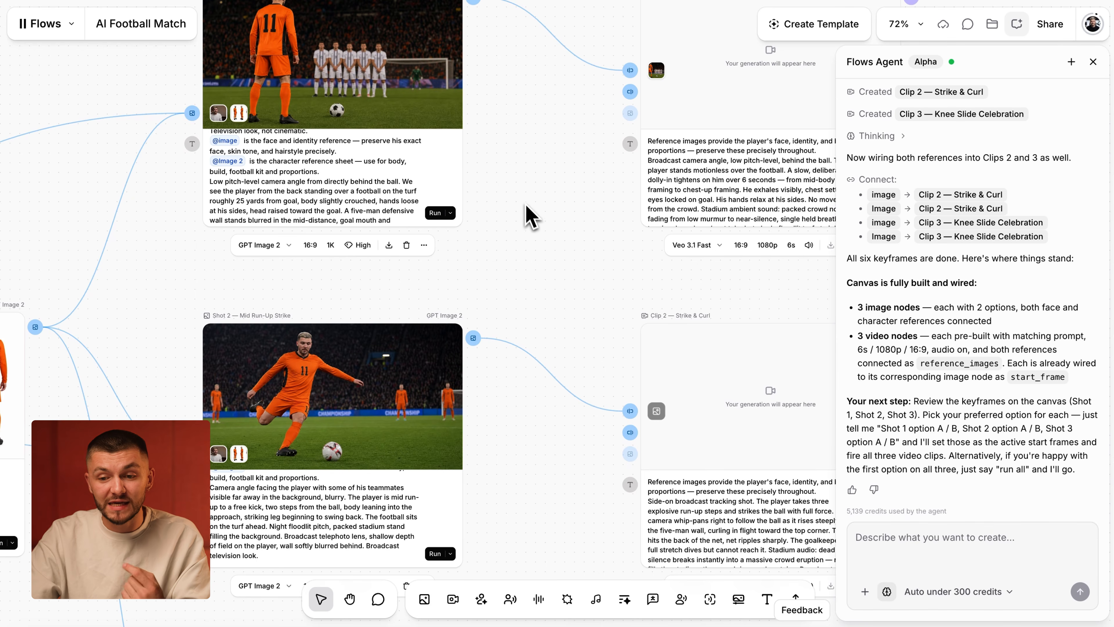
scroll(531, 215, "down", 7)
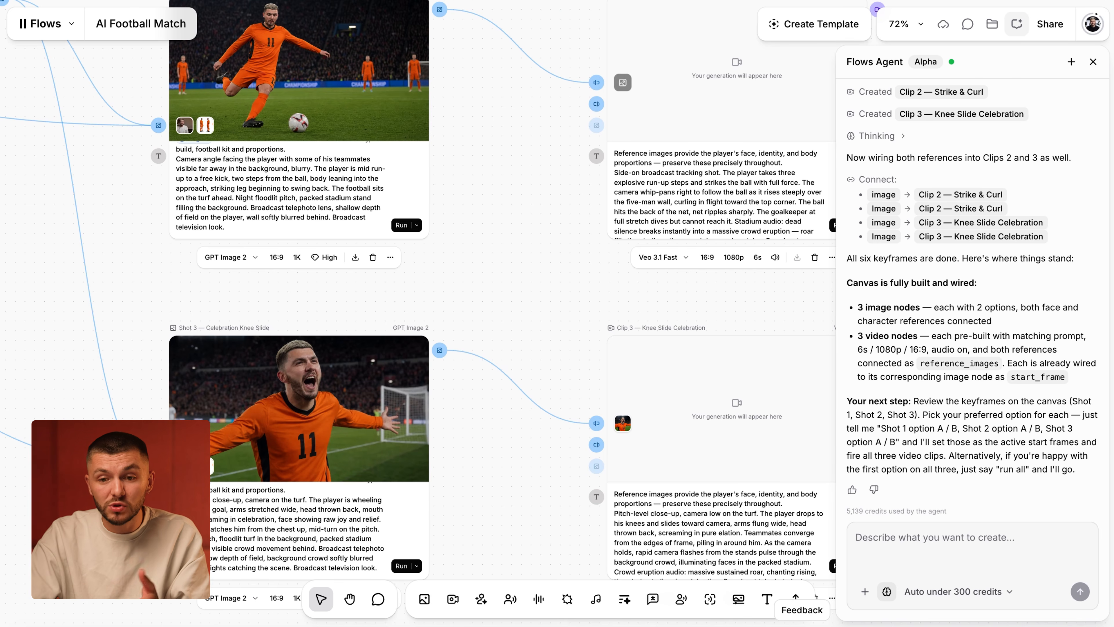
scroll(529, 334, "up", 7)
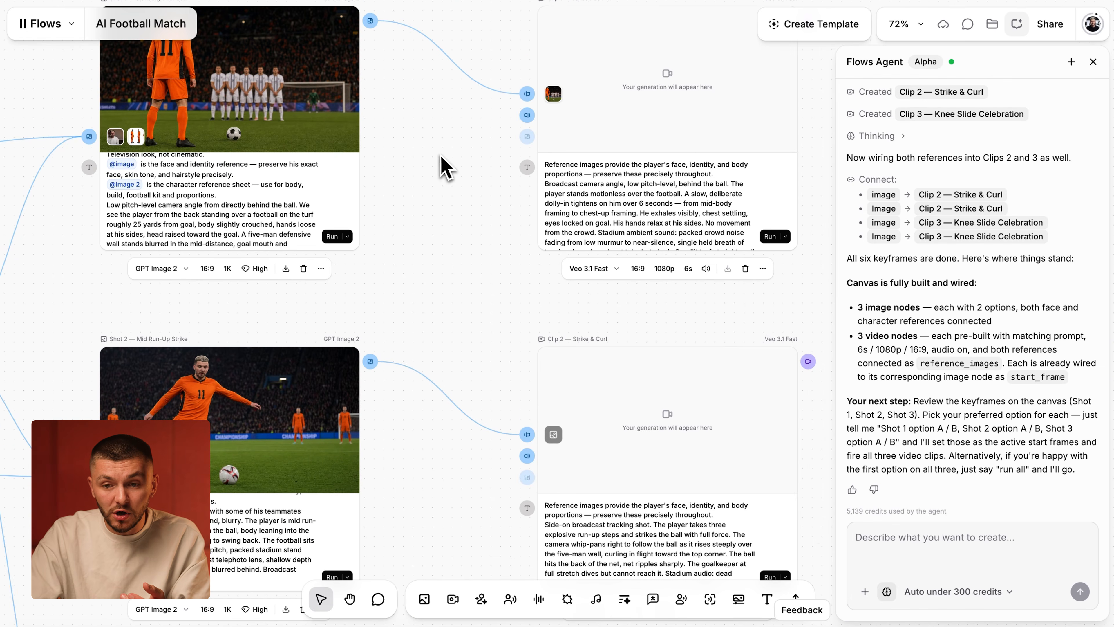
- Read the full Shot 1 image prompt, including its face and character sheet references, and compare it with the other shots
scroll(307, 208, "up", 5)
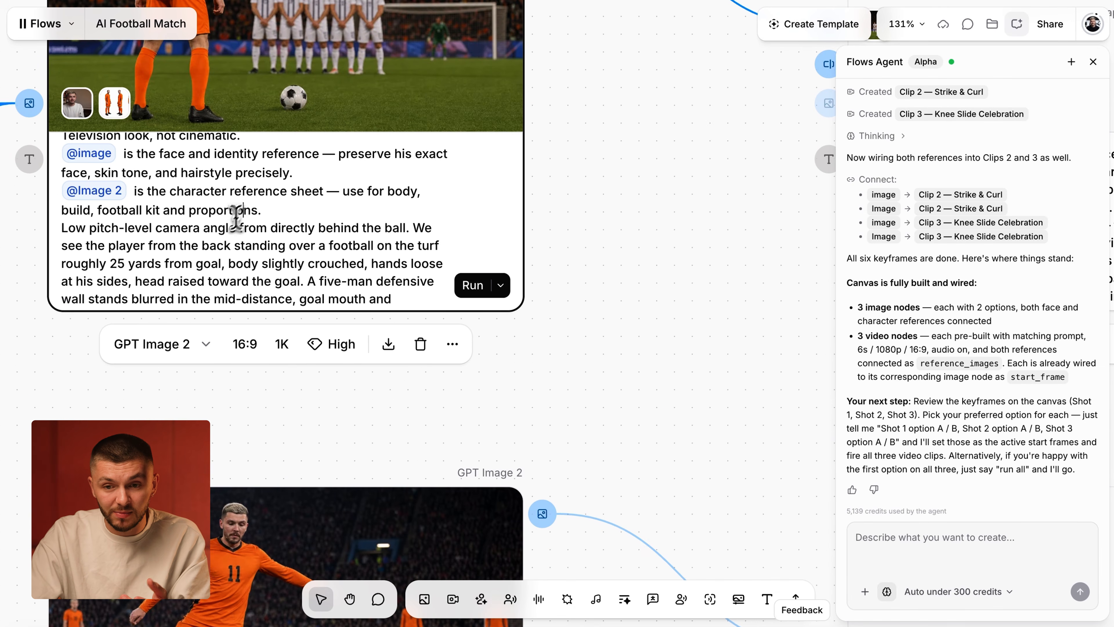
scroll(218, 205, "up", 2)
scroll(218, 206, "down", 5)
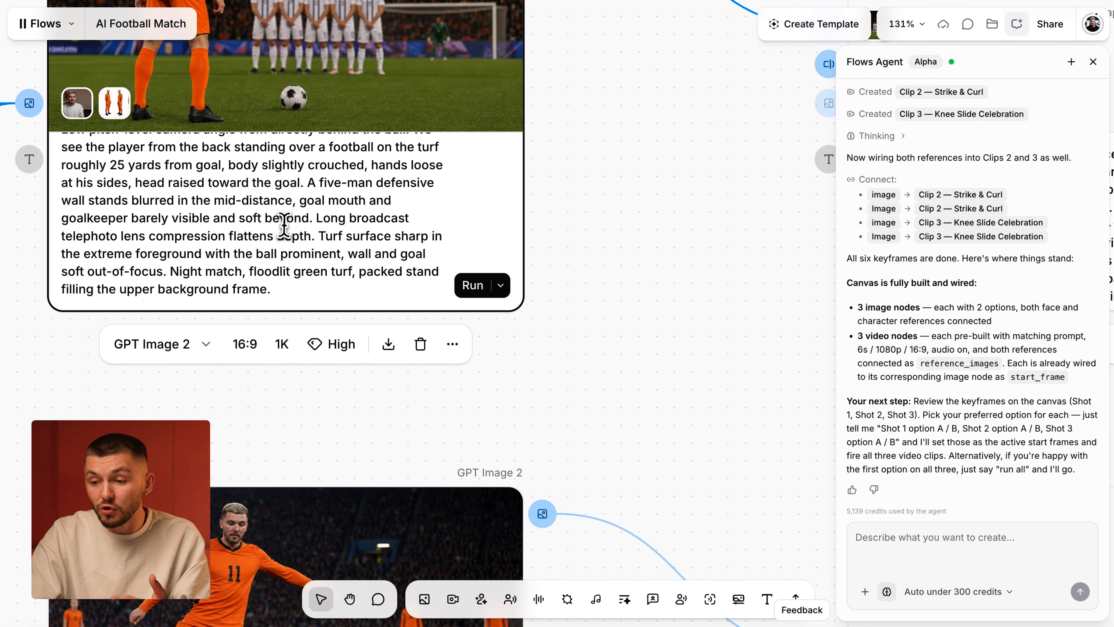
scroll(673, 392, "down", 2)
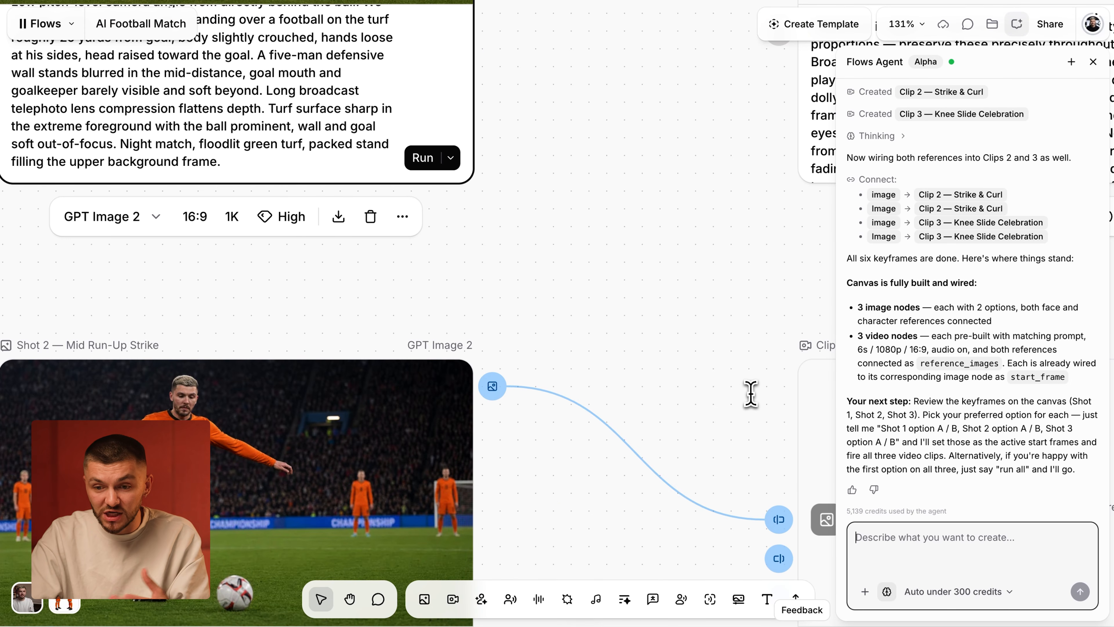
scroll(750, 394, "down", 3)
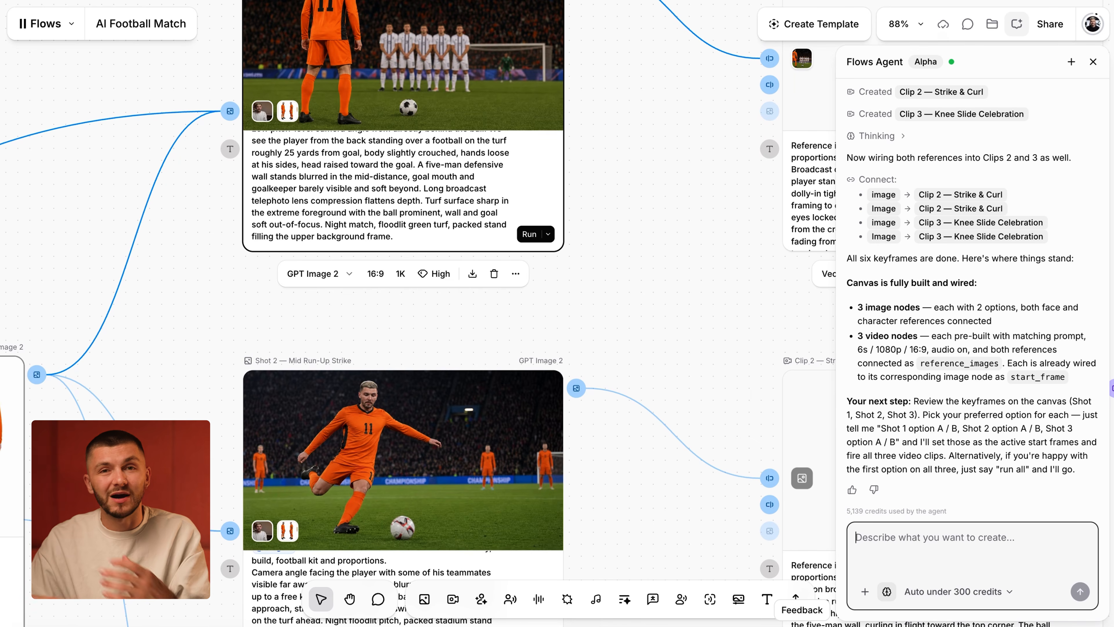
scroll(737, 369, "down", 4)
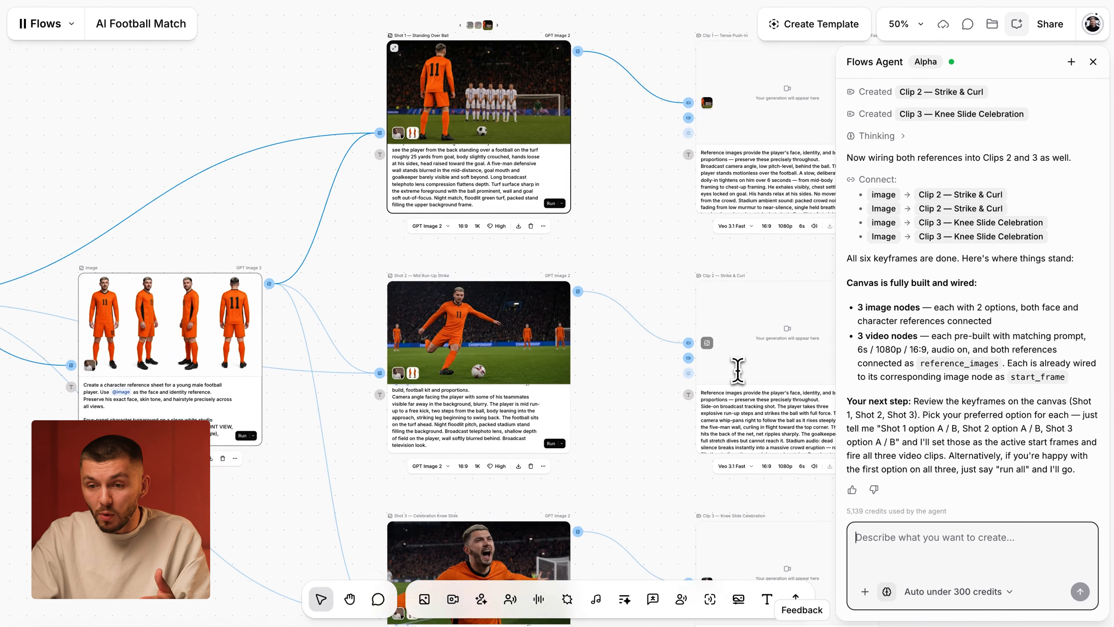
scroll(737, 370, "down", 2)
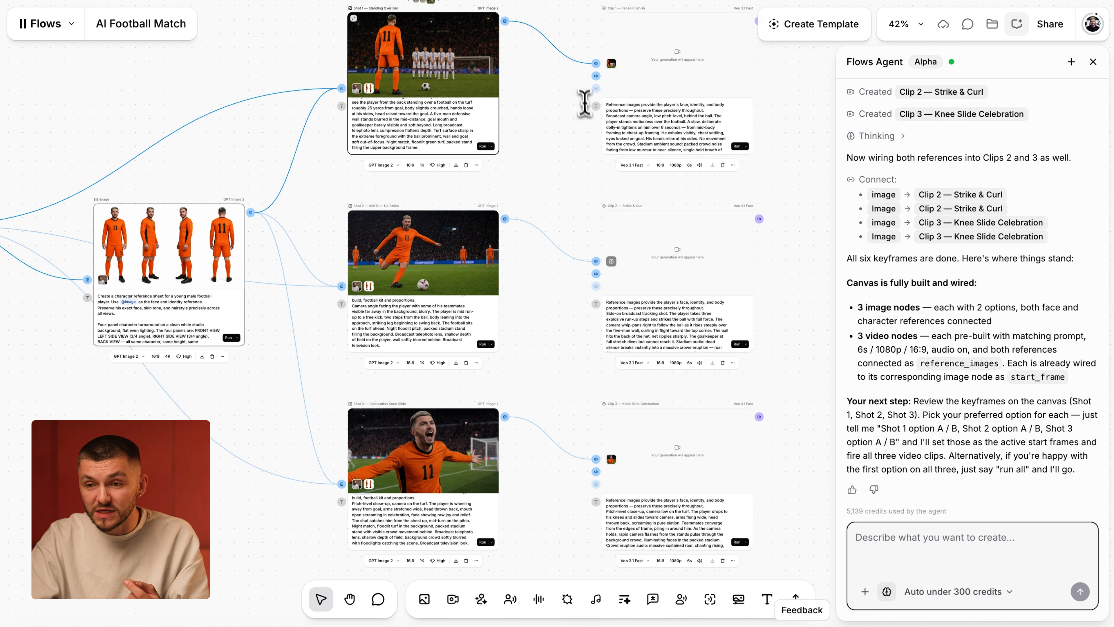
- Inspect the start frame inputs and prompts of the three video clip nodes
scroll(584, 103, "up", 5)
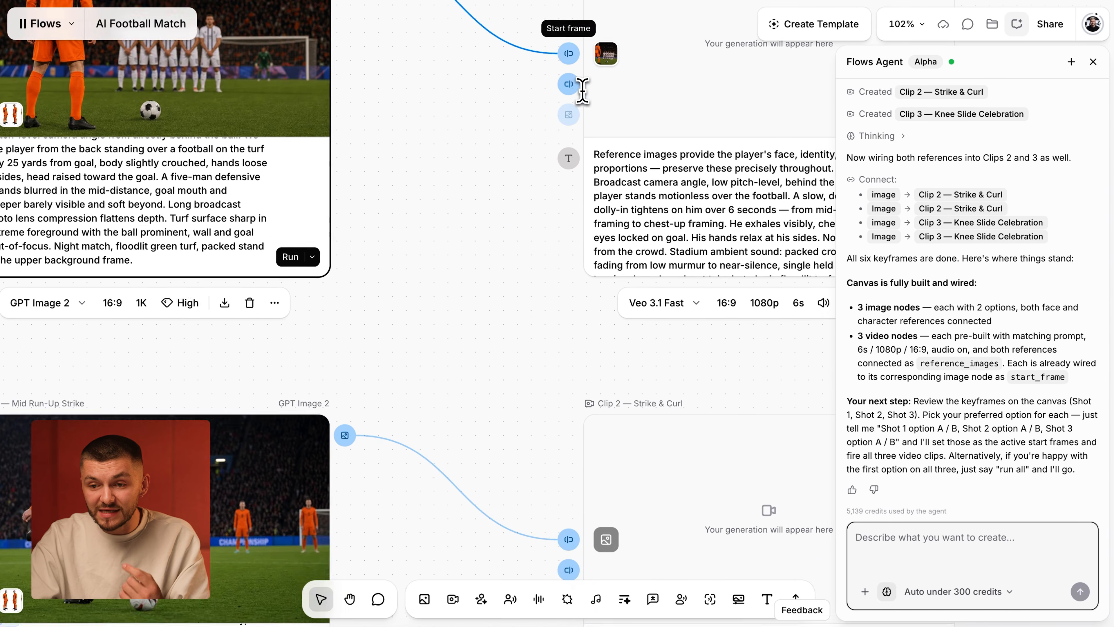
scroll(582, 91, "down", 7)
scroll(534, 239, "down", 8)
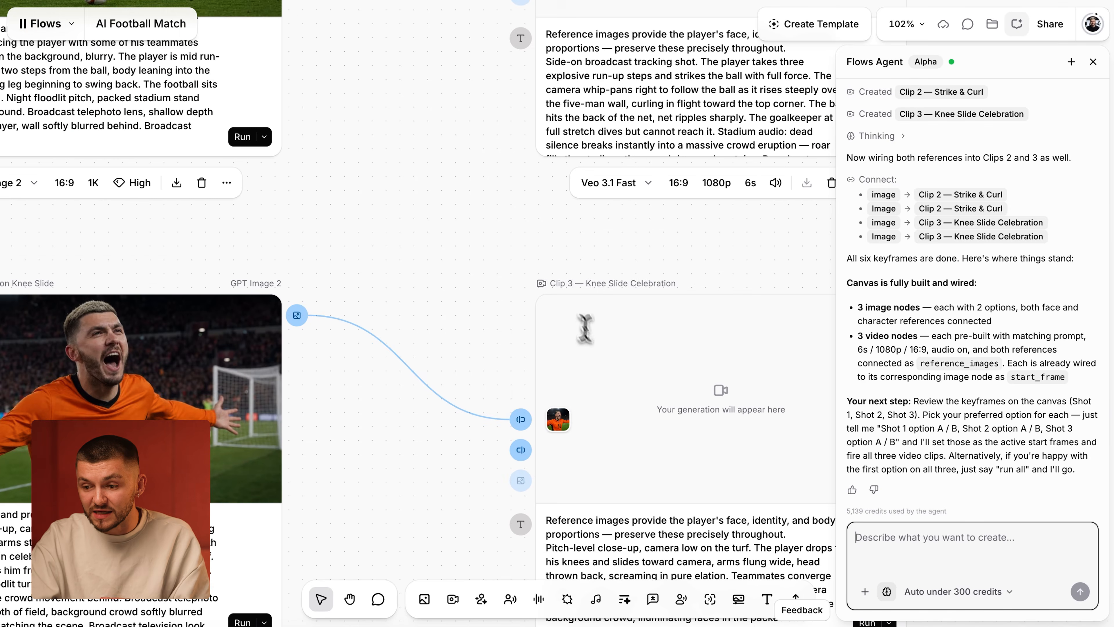
scroll(584, 326, "down", 4)
scroll(601, 351, "down", 4)
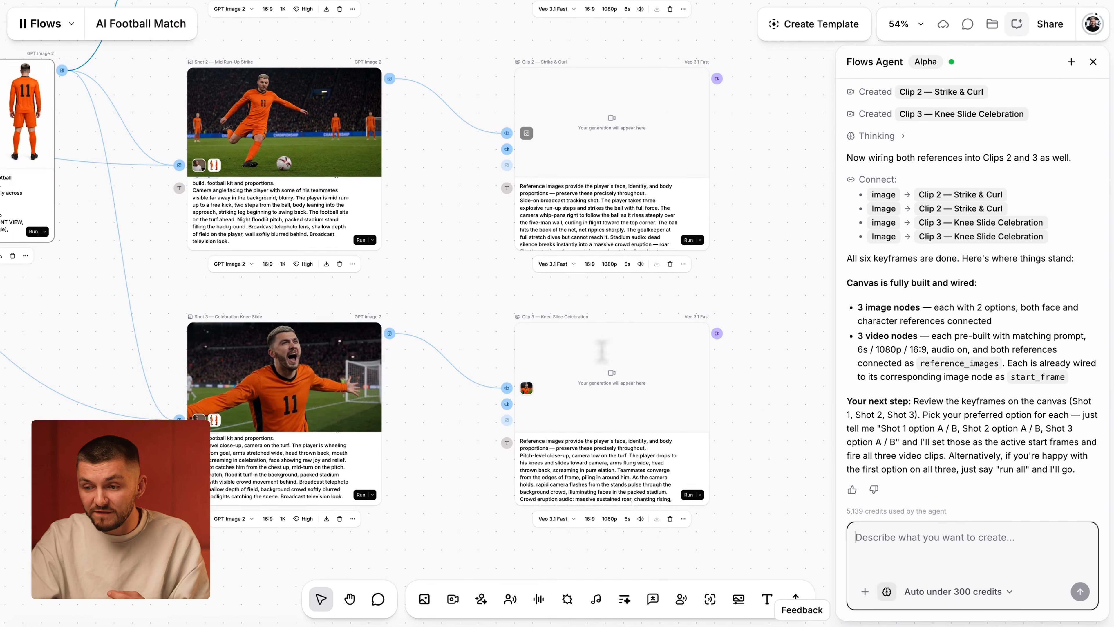
scroll(601, 351, "up", 12)
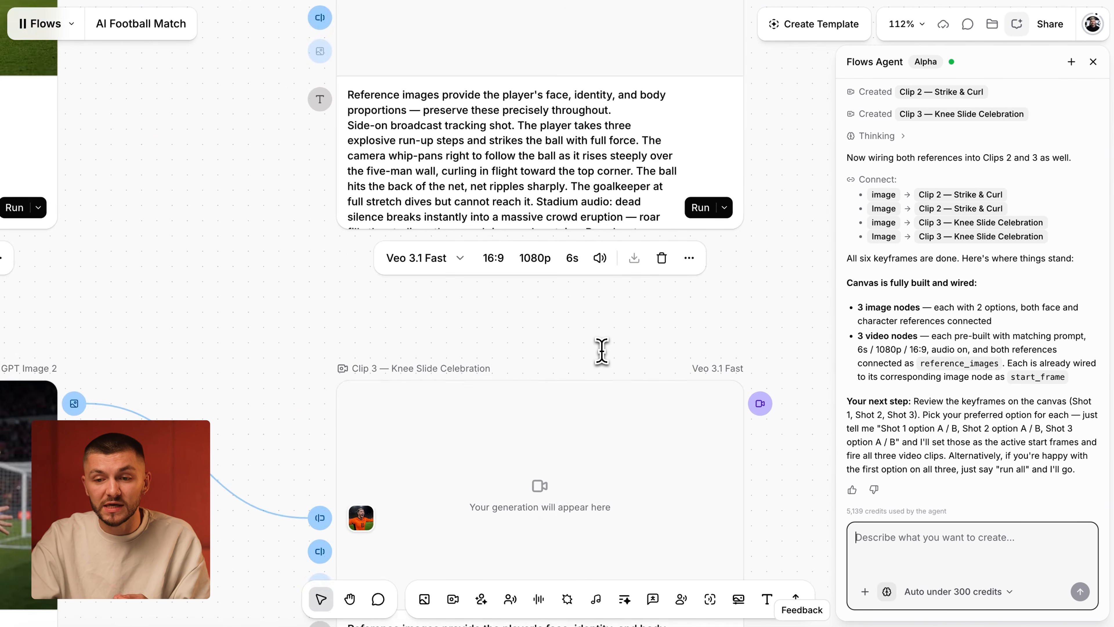
- Browse the video models available for the Clip 1 node down to the Seedance 2.0 options, keeping the current model
scroll(415, 265, "up", 10)
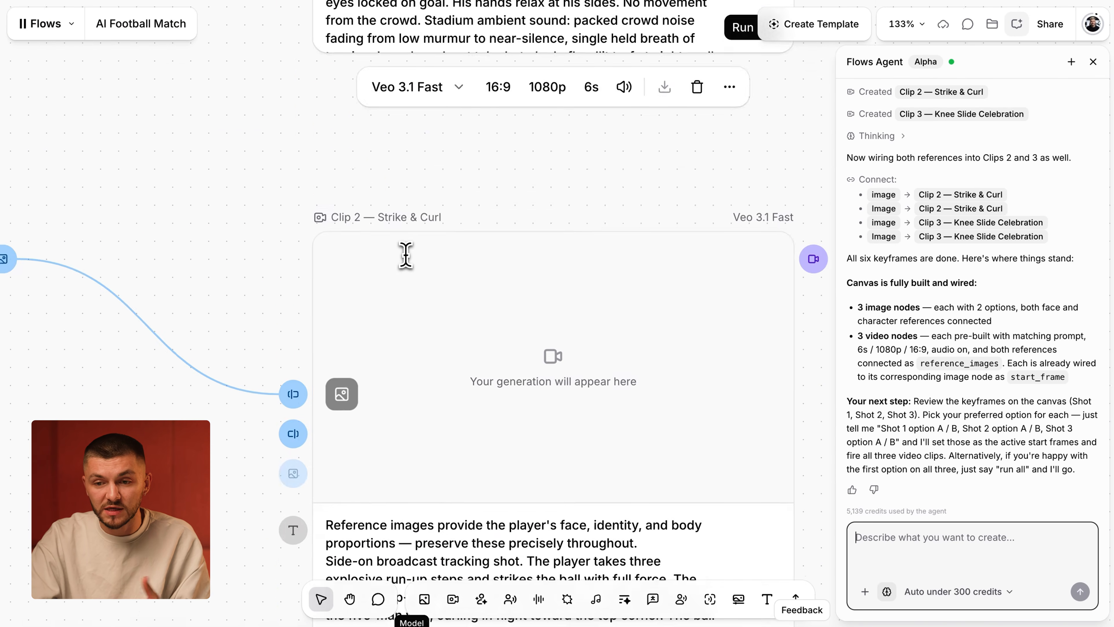
left_click(440, 243)
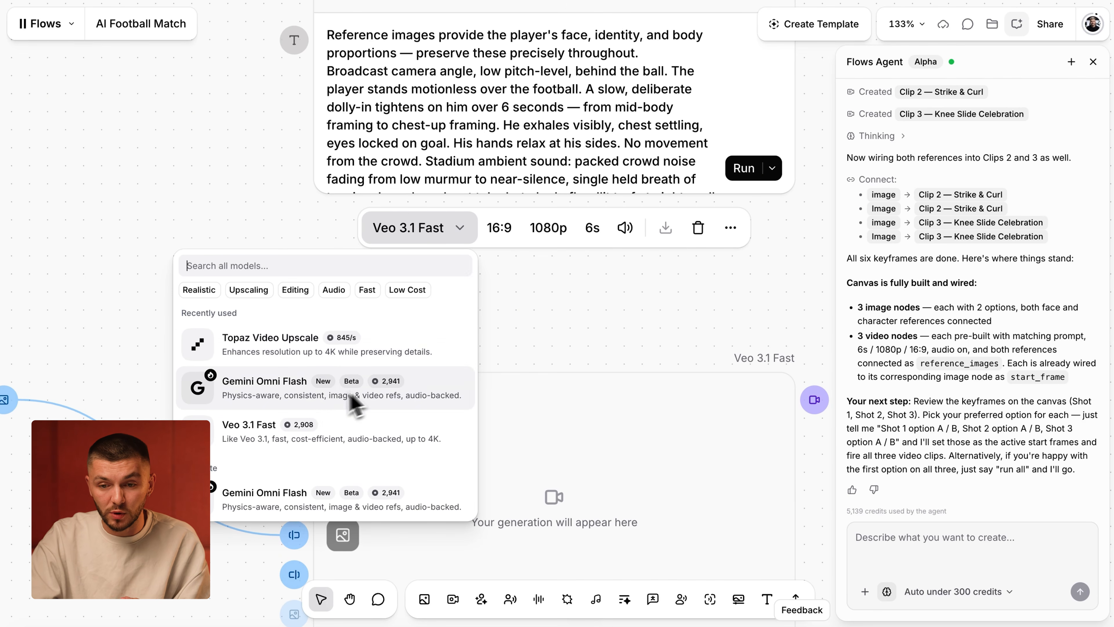
scroll(316, 410, "down", 6)
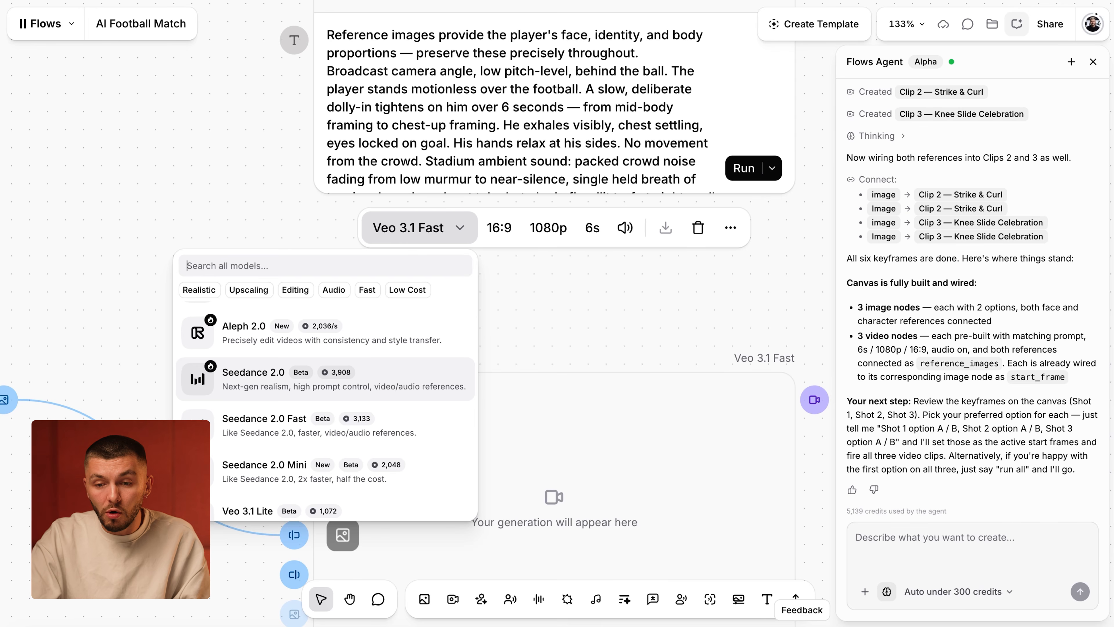
left_click(531, 336)
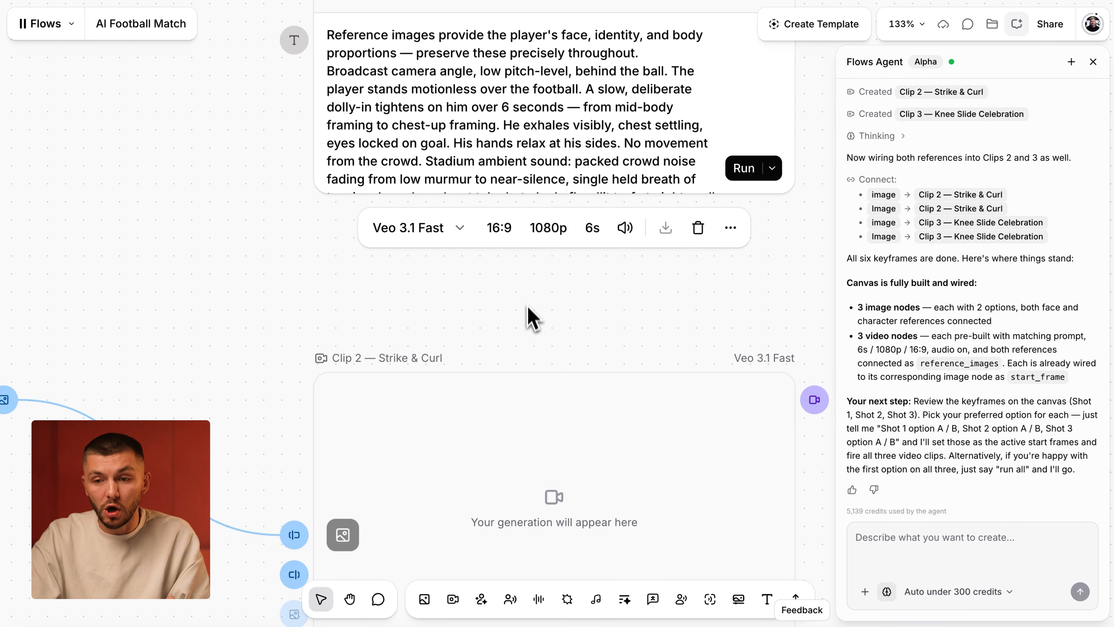
- Send the agent the instruction "Use Seedance 2.0 to generate all of the videos."
left_click(907, 530)
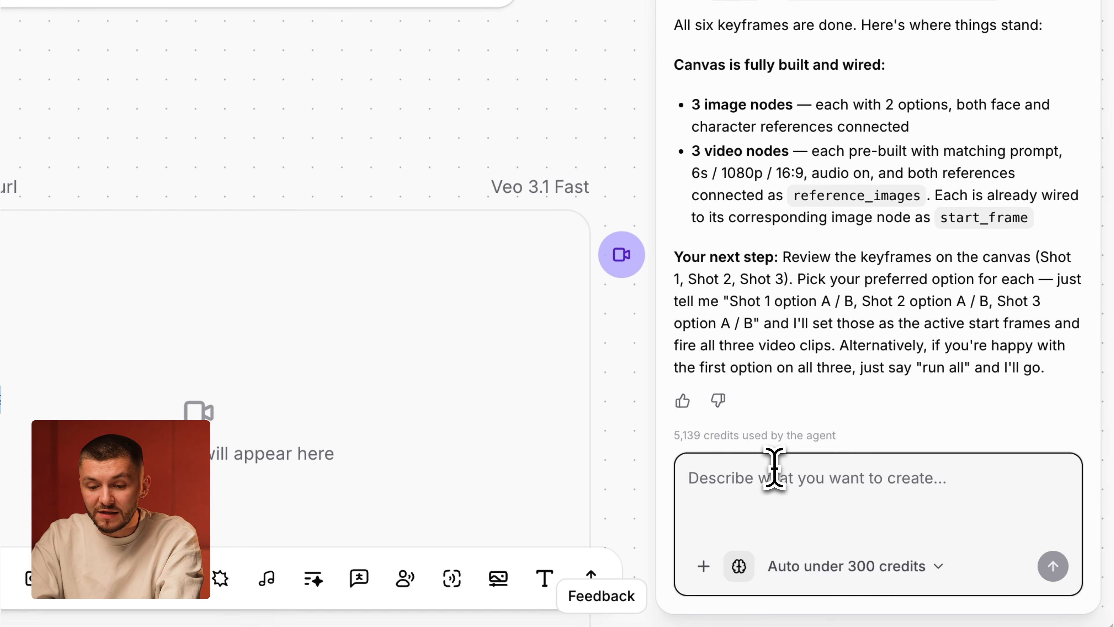
type("Us")
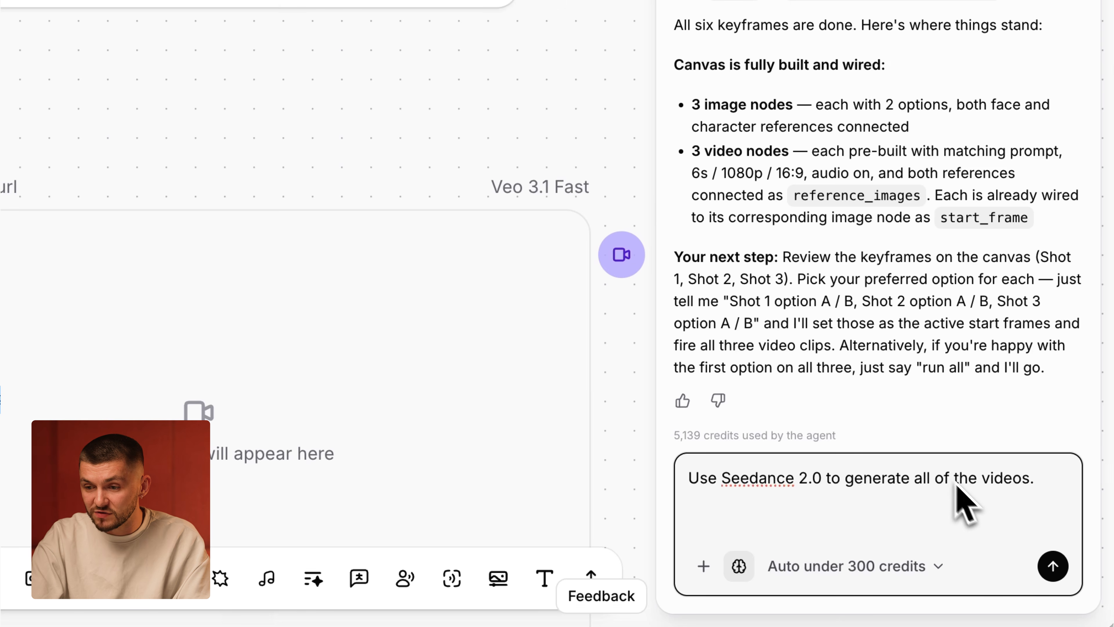
left_click(1048, 564)
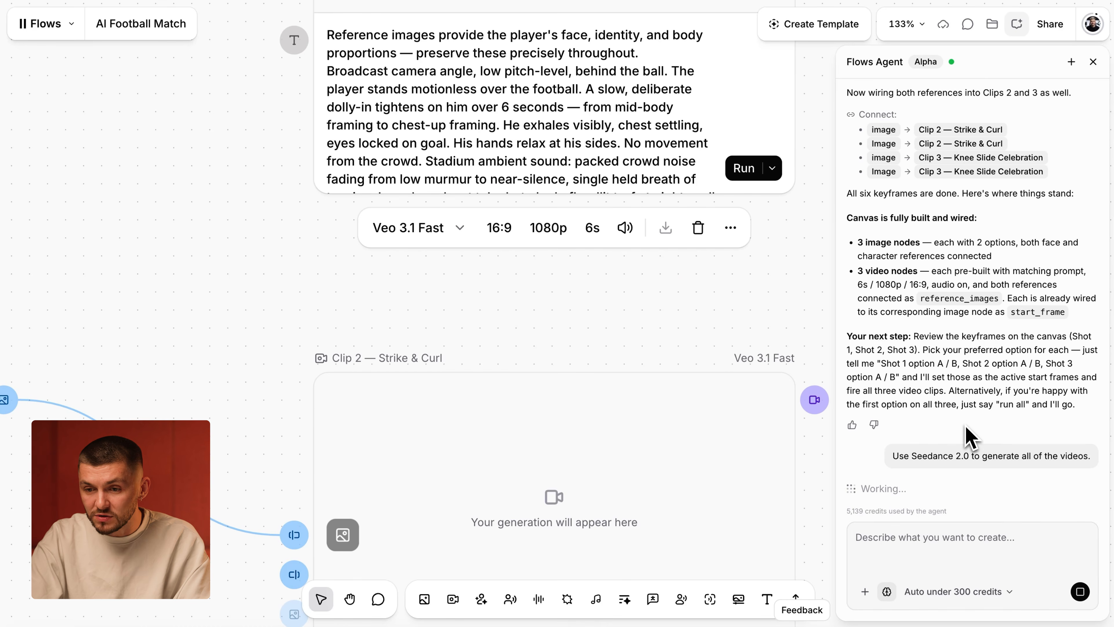
- Send the agent a go-ahead message beginning with "Please" for running the three Seedance 2.0 clips
scroll(723, 285, "down", 10)
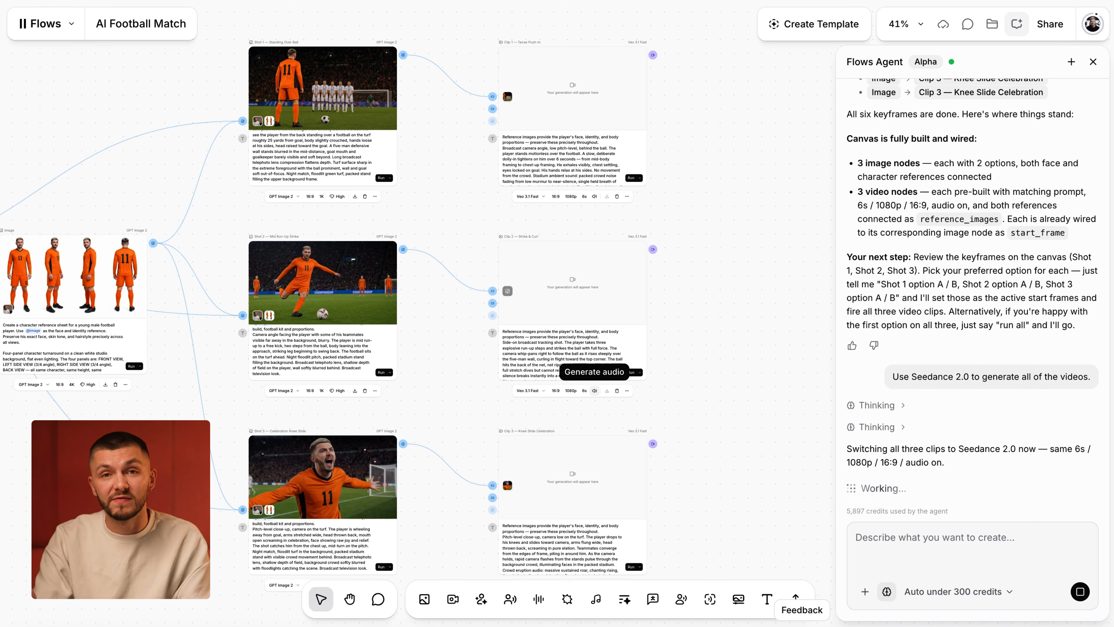
scroll(552, 465, "up", 5)
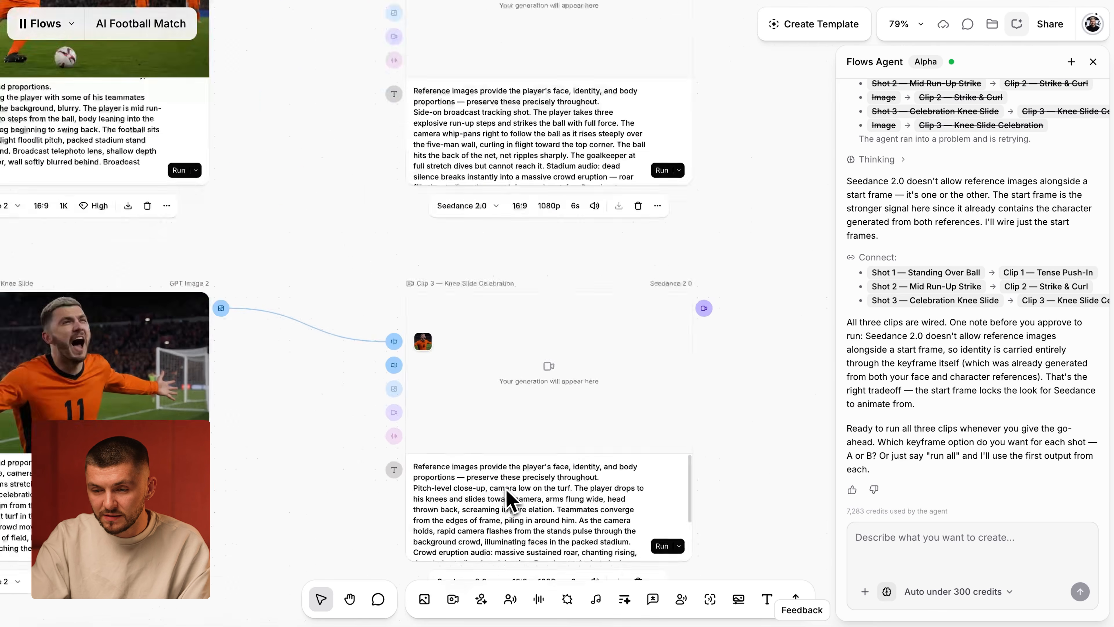
scroll(504, 490, "up", 1)
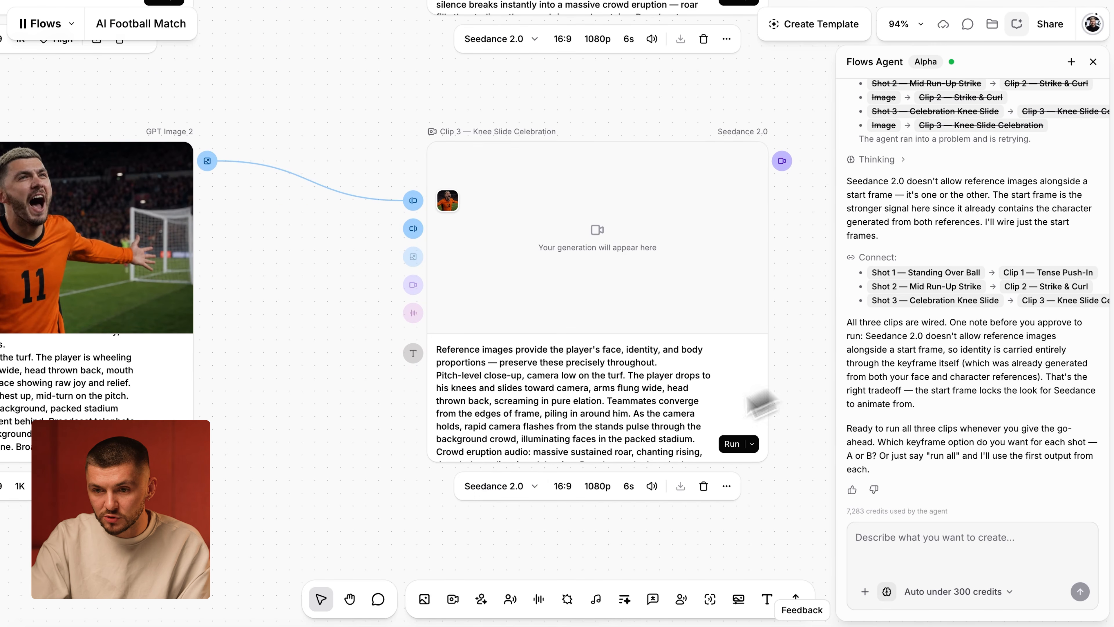
scroll(530, 497, "up", 5)
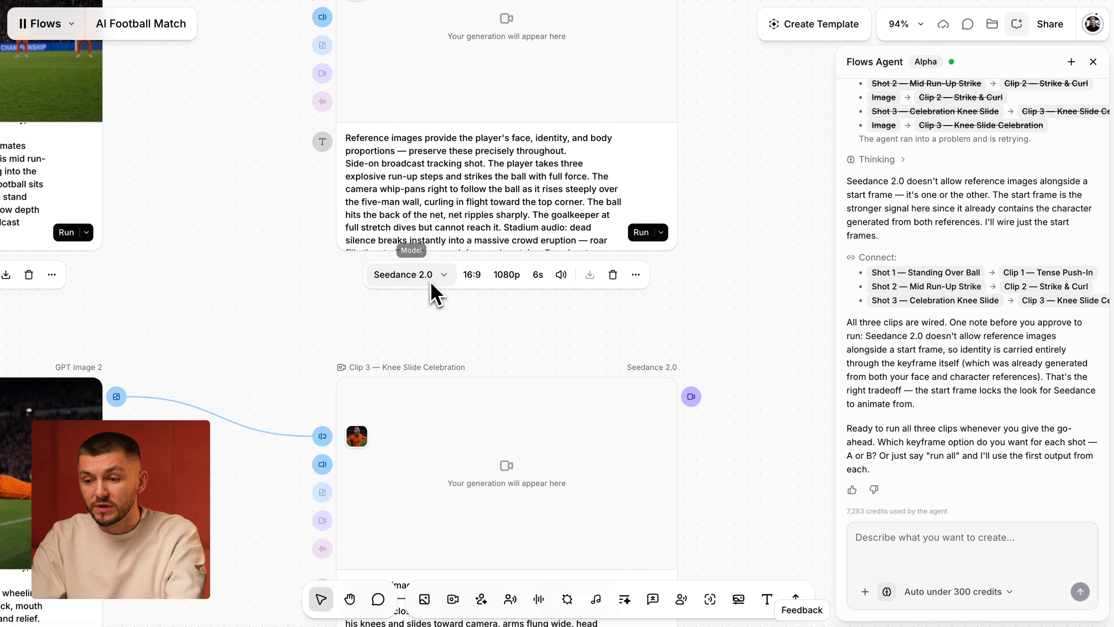
left_click(921, 536)
type("Please generate")
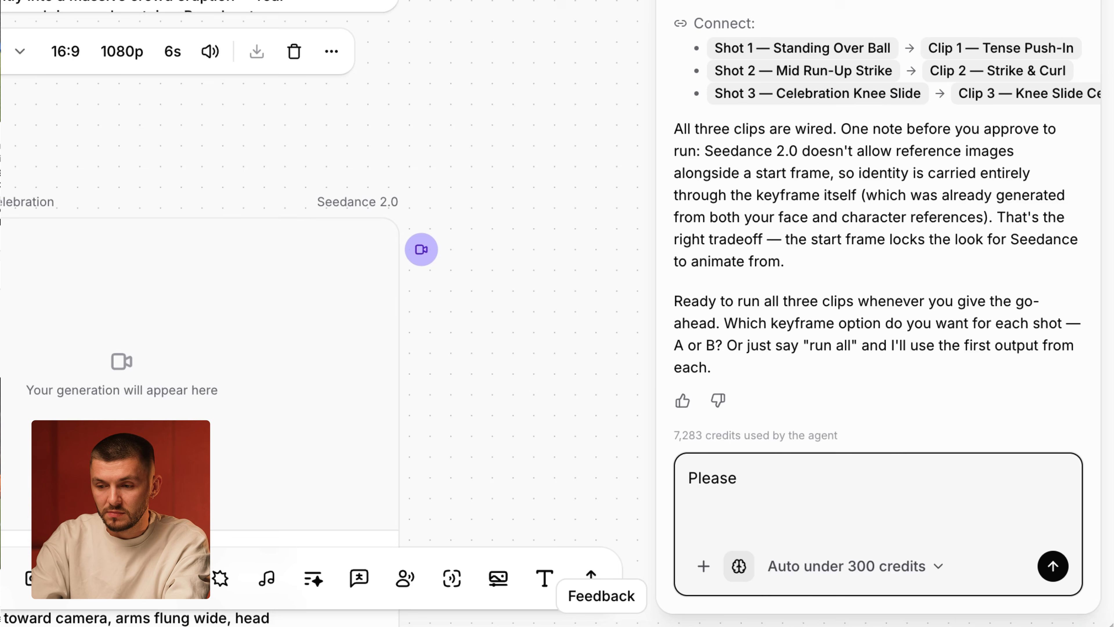
left_click(1052, 566)
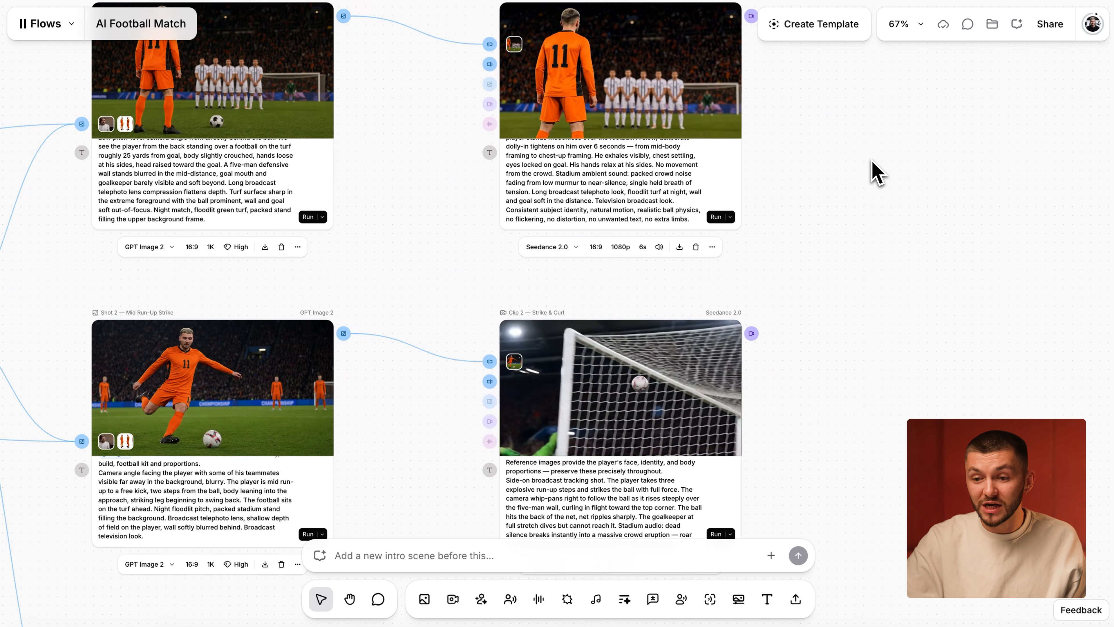
- Review the generated Seedance 2.0 videos in the Clip 1, Clip 2 and Clip 3 nodes
scroll(868, 158, "up", 1)
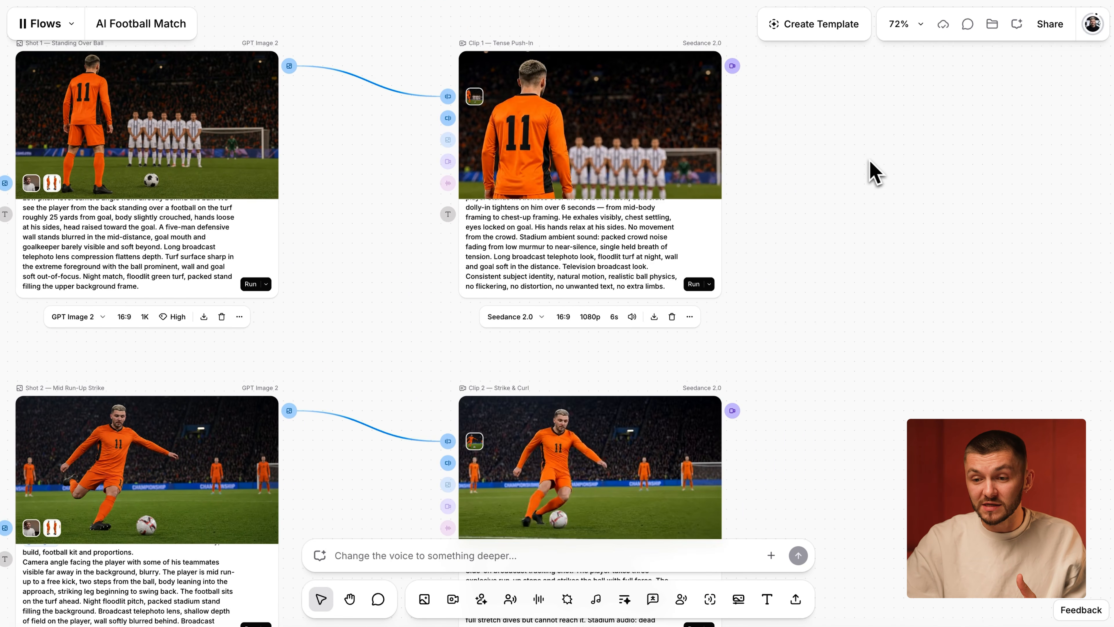
scroll(811, 162, "down", 5)
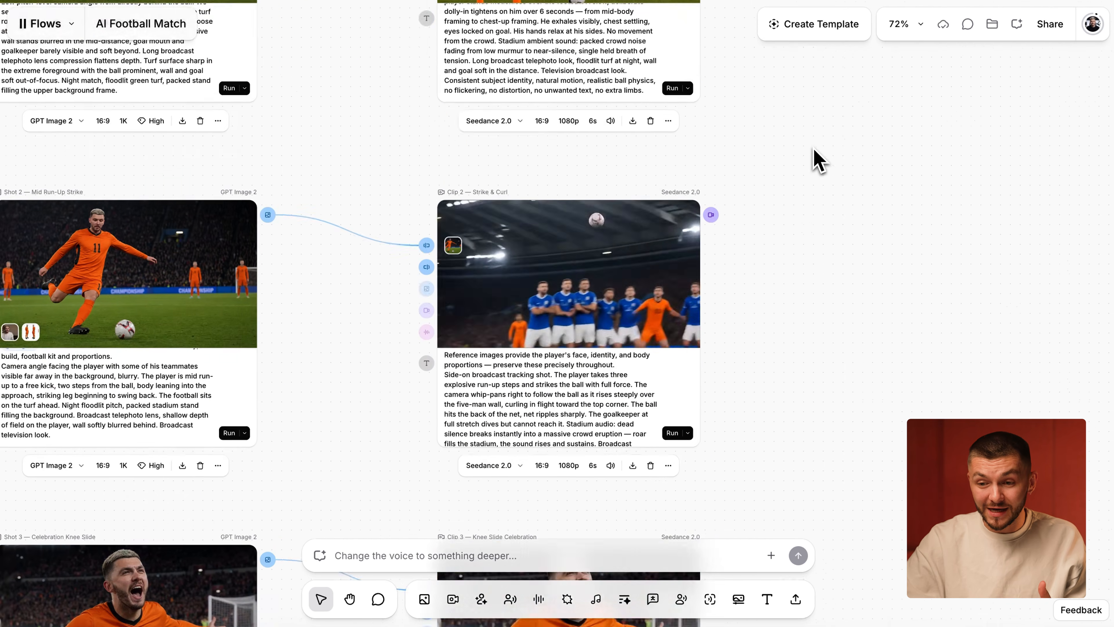
scroll(794, 235, "down", 5)
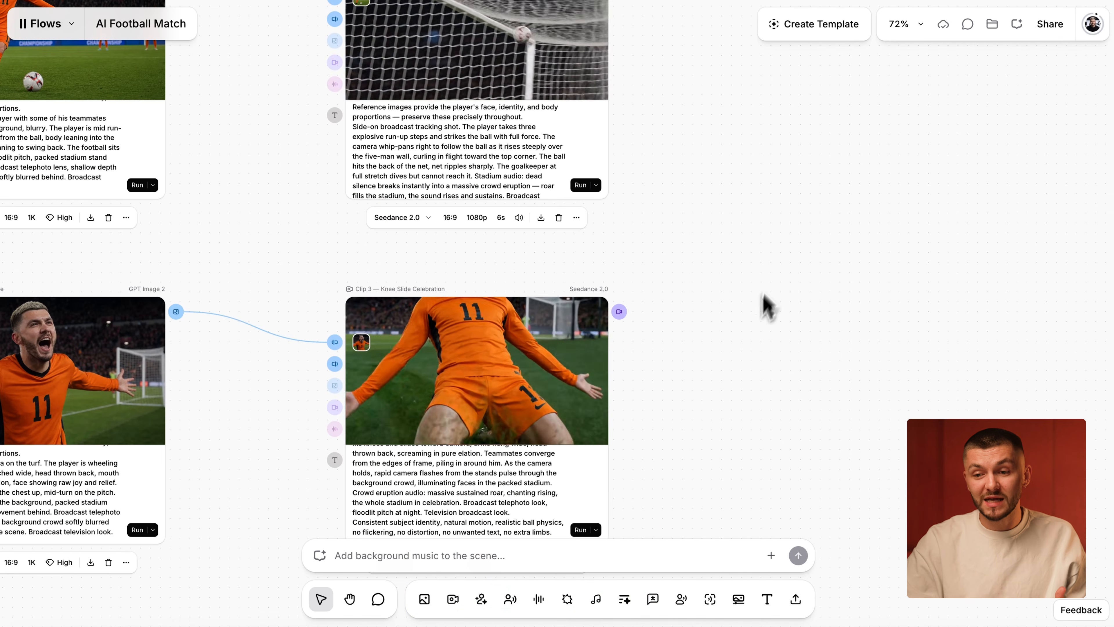
scroll(754, 340, "up", 2)
scroll(754, 340, "up", 7)
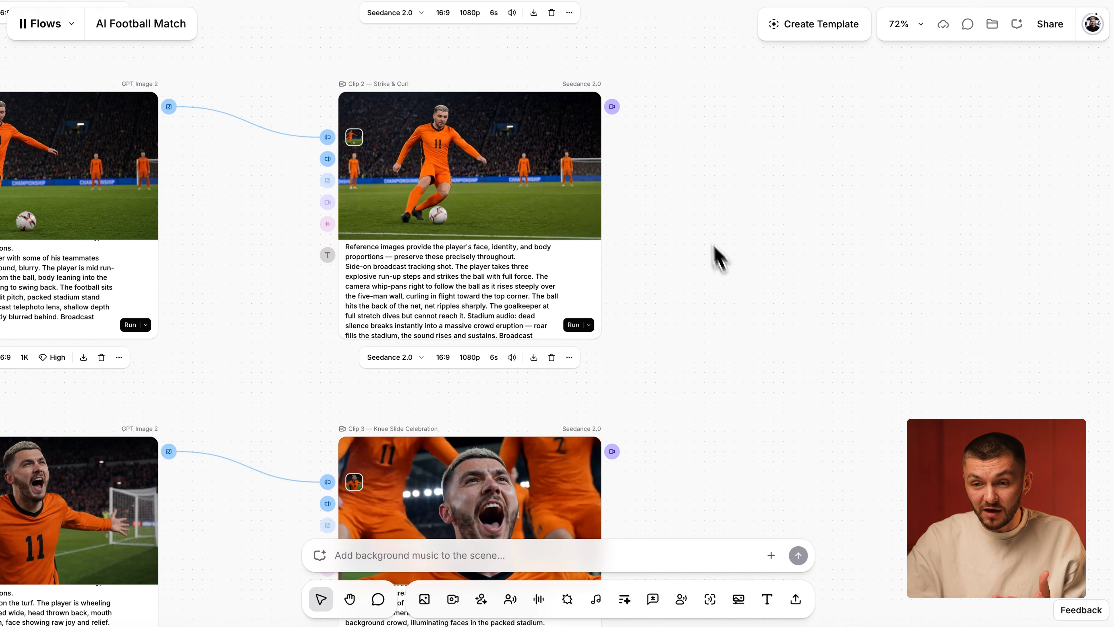
scroll(699, 219, "down", 3)
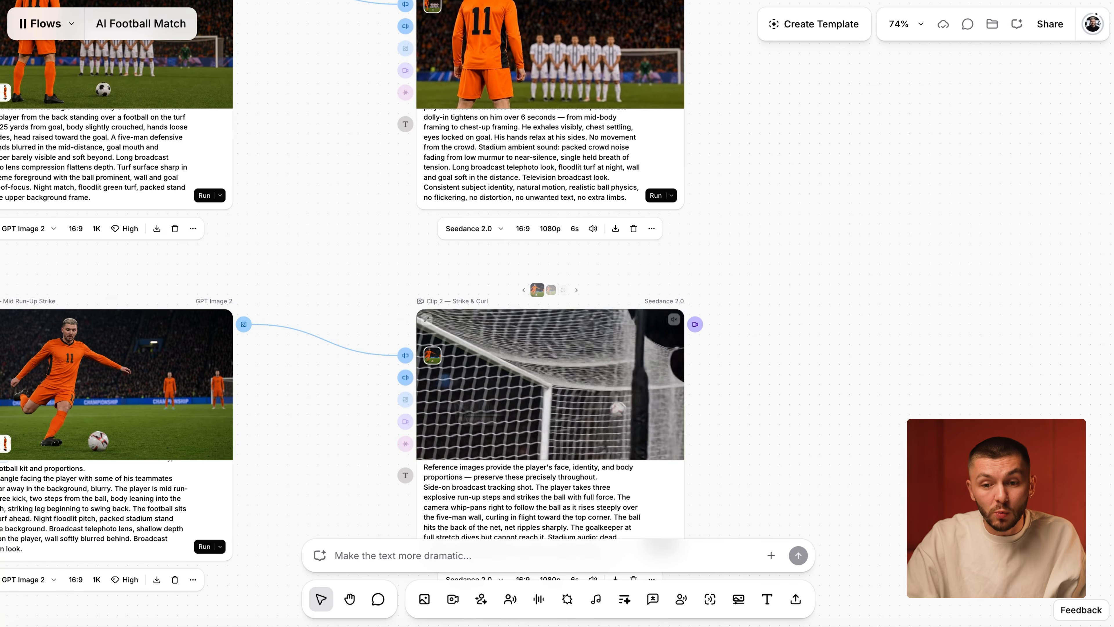
- Compare the football in the Shot 1 keyframe with the one in the Shot 2 keyframe up close
scroll(256, 359, "up", 2)
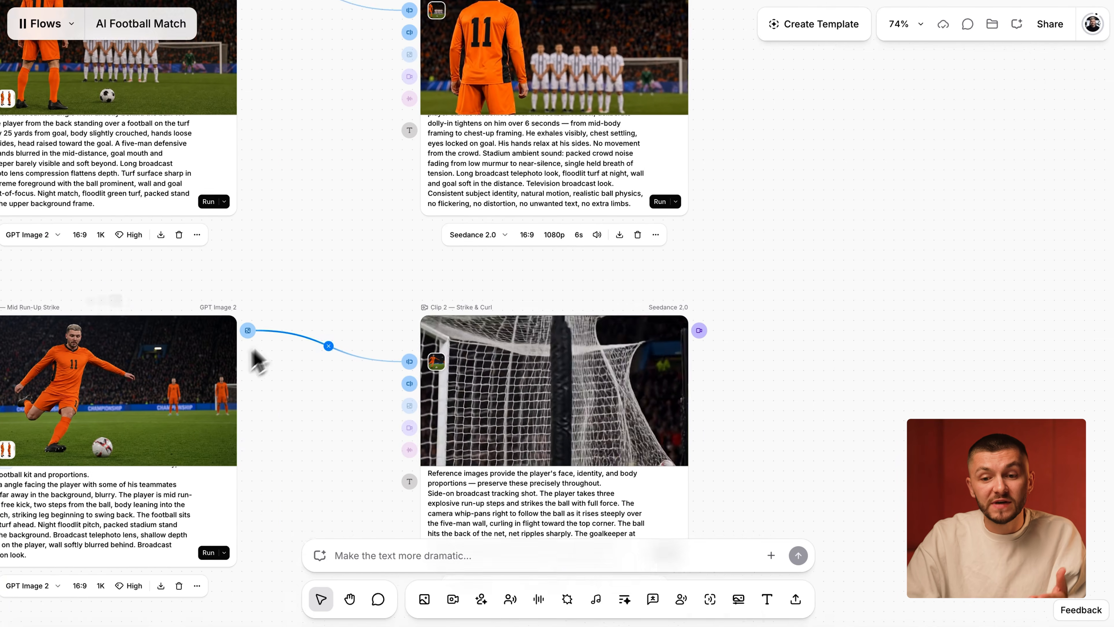
scroll(256, 360, "up", 3)
scroll(257, 360, "left", 3)
scroll(289, 268, "up", 5)
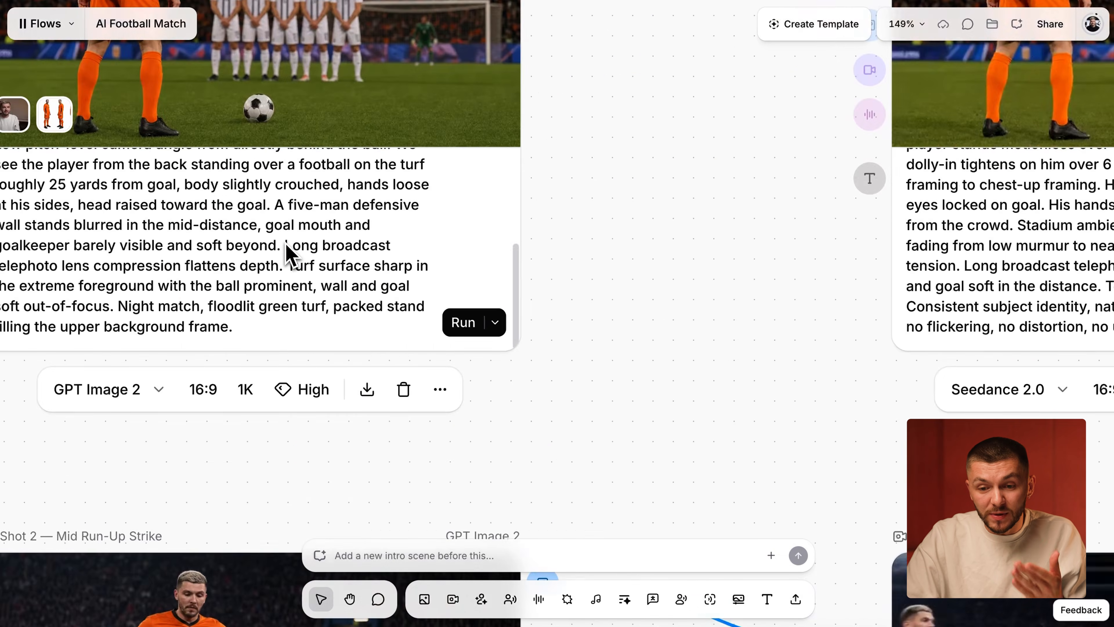
scroll(286, 243, "up", 4)
scroll(286, 243, "left", 3)
scroll(378, 281, "up", 3)
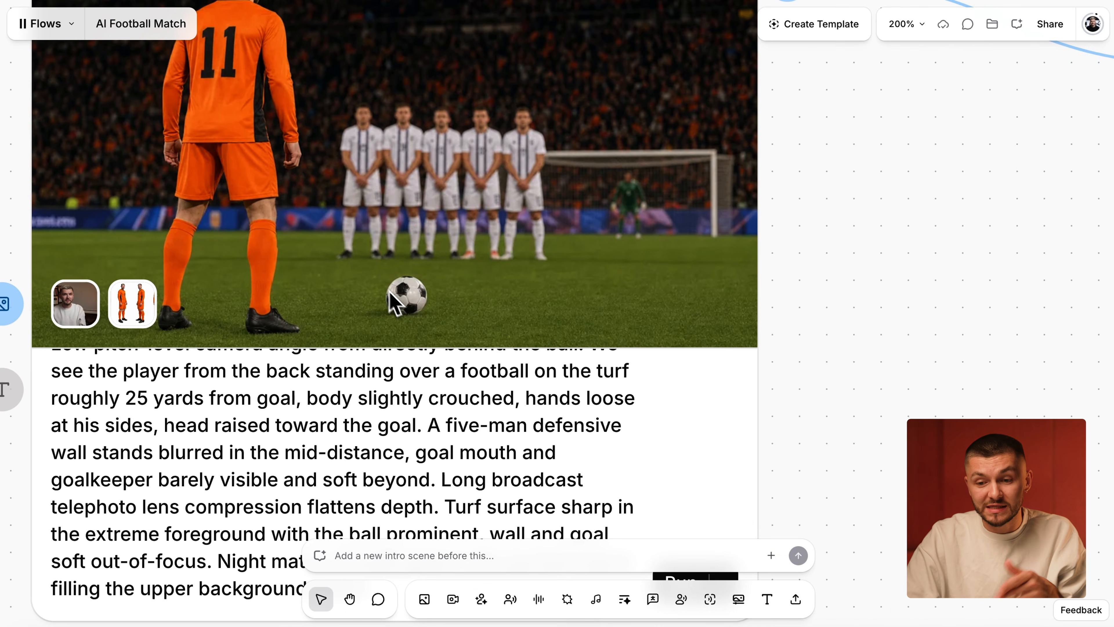
scroll(407, 303, "down", 2)
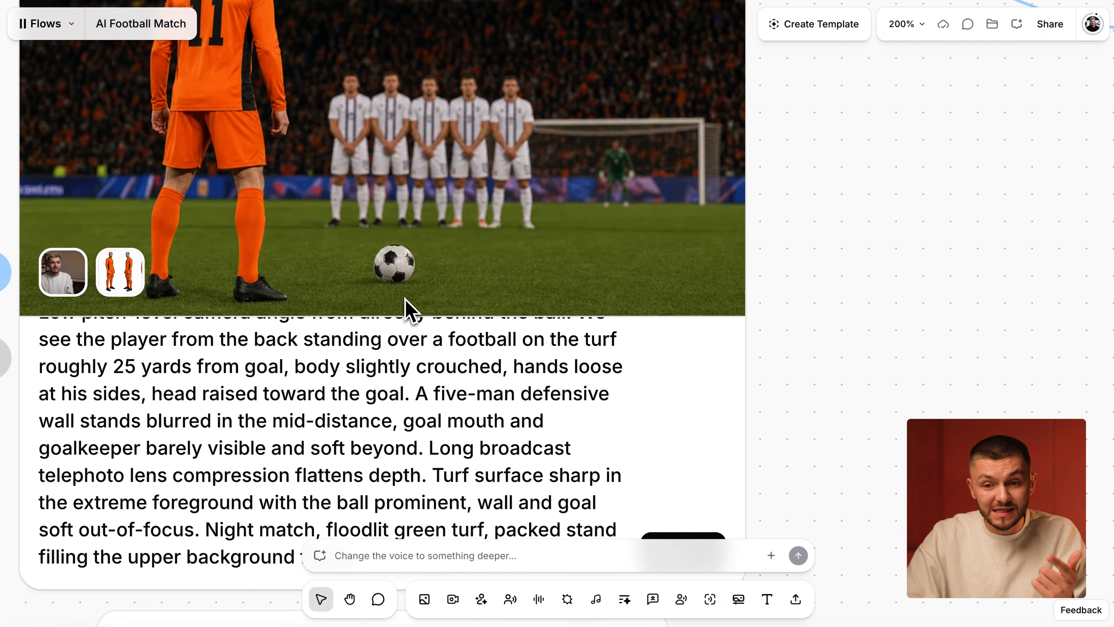
scroll(405, 304, "down", 4)
scroll(309, 175, "down", 8)
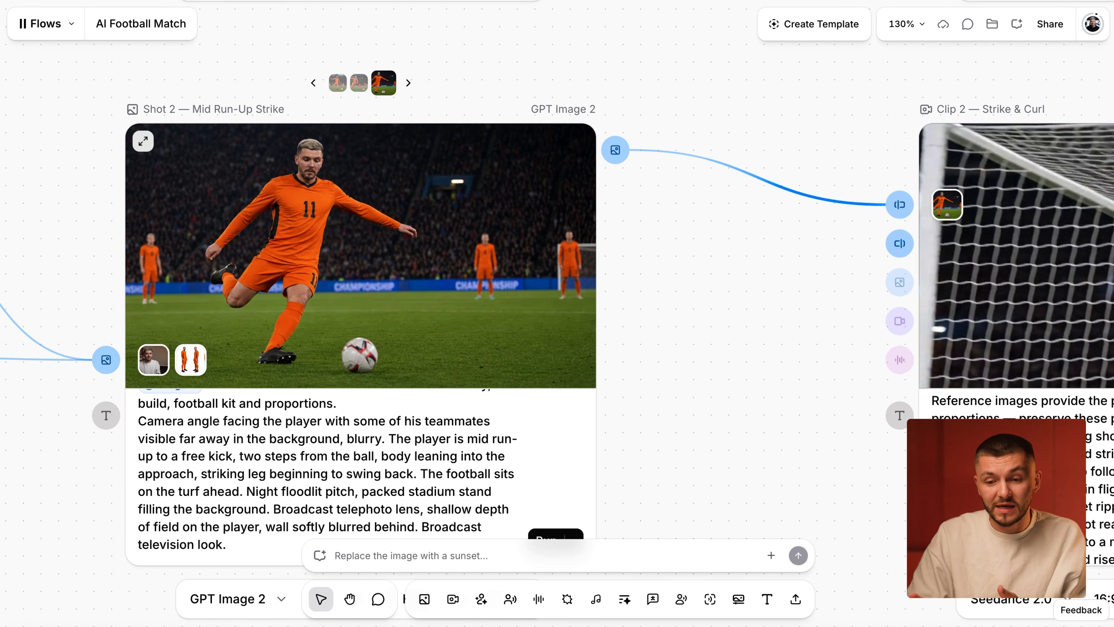
- Examine the generated Clip 2 video of the strike, the defensive wall and the ball reaching the net
scroll(366, 370, "down", 5)
scroll(368, 378, "right", 10)
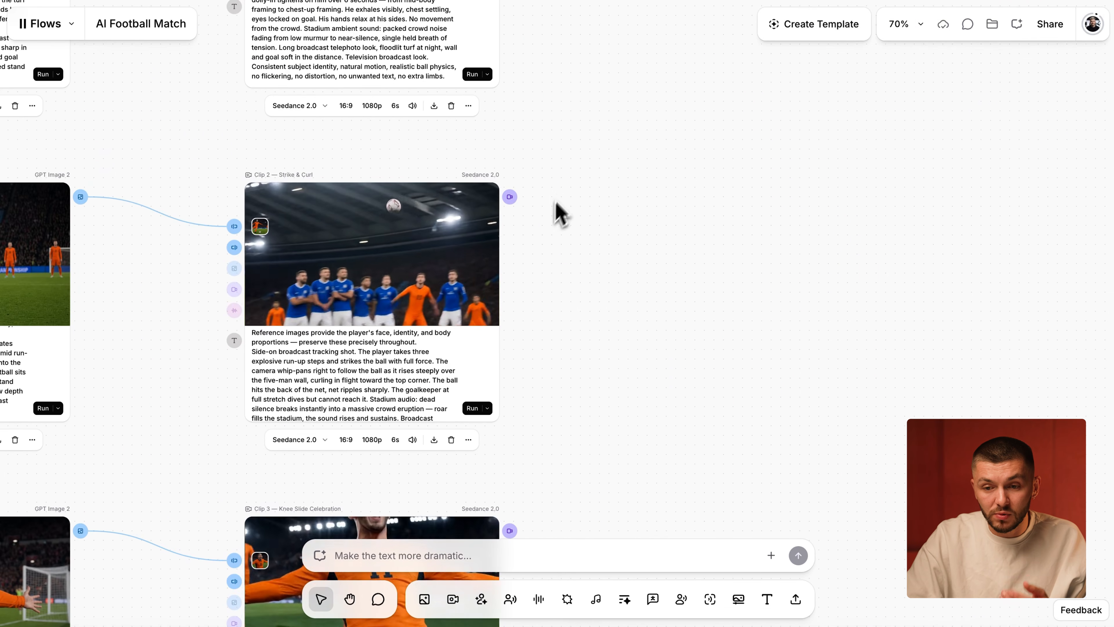
scroll(390, 254, "up", 6)
scroll(741, 299, "left", 3)
scroll(741, 298, "down", 2)
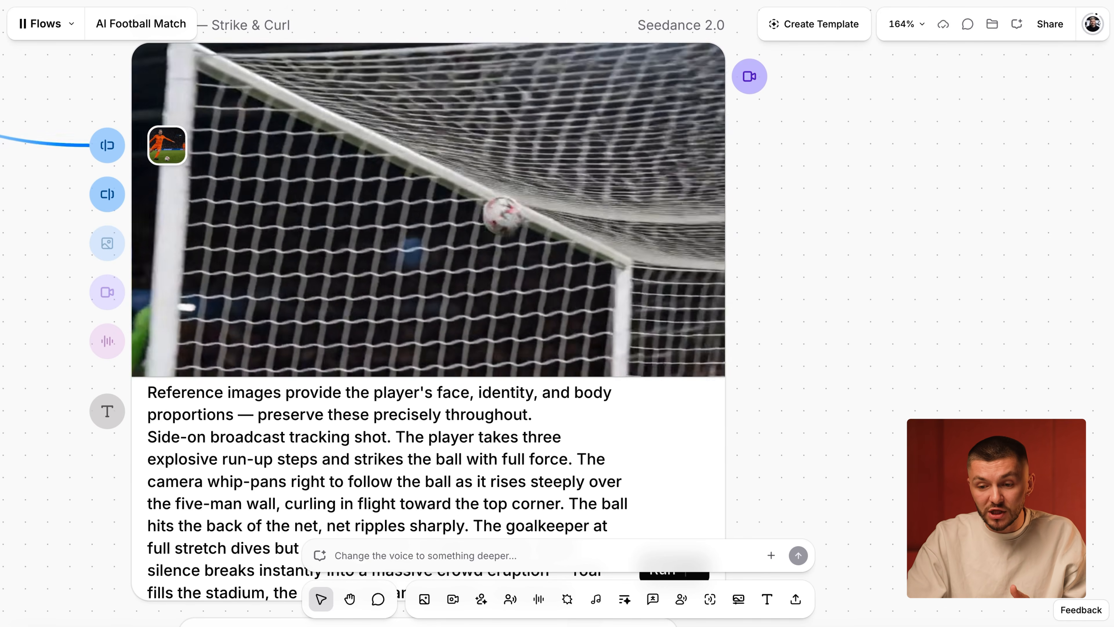
scroll(783, 268, "down", 5)
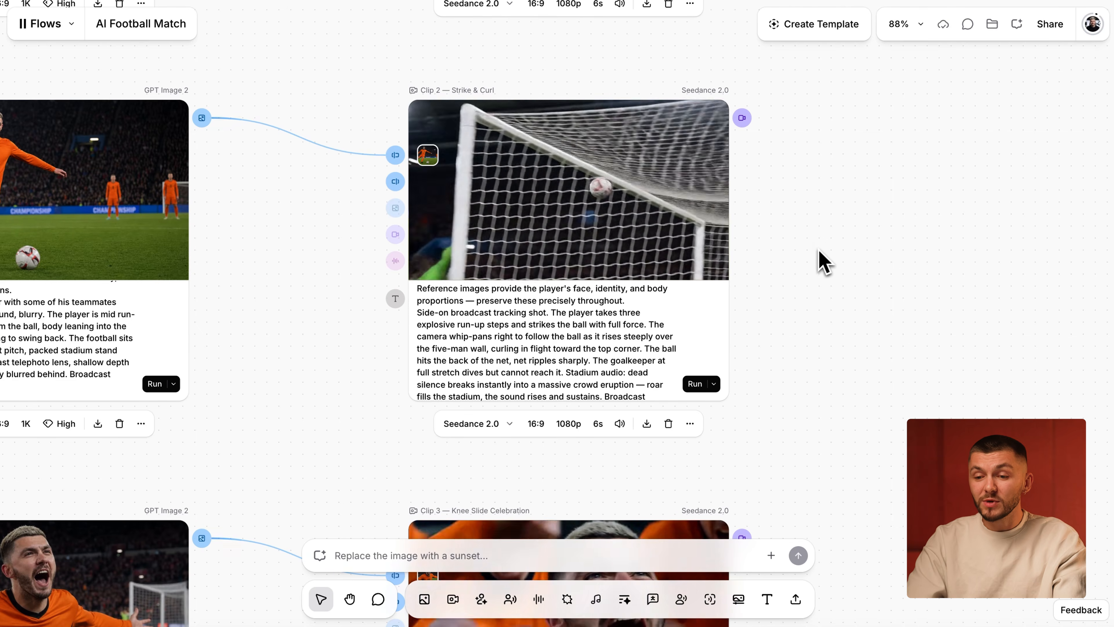
- Save the Clip 2 video to the Football Film folder in the assets
scroll(817, 251, "down", 2)
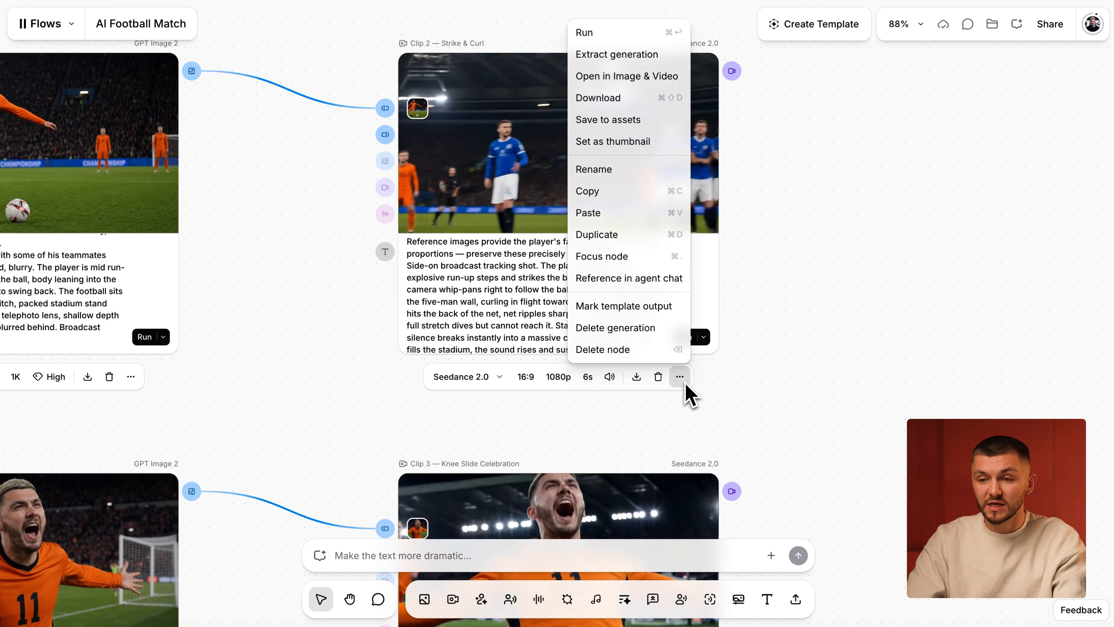
left_click(628, 125)
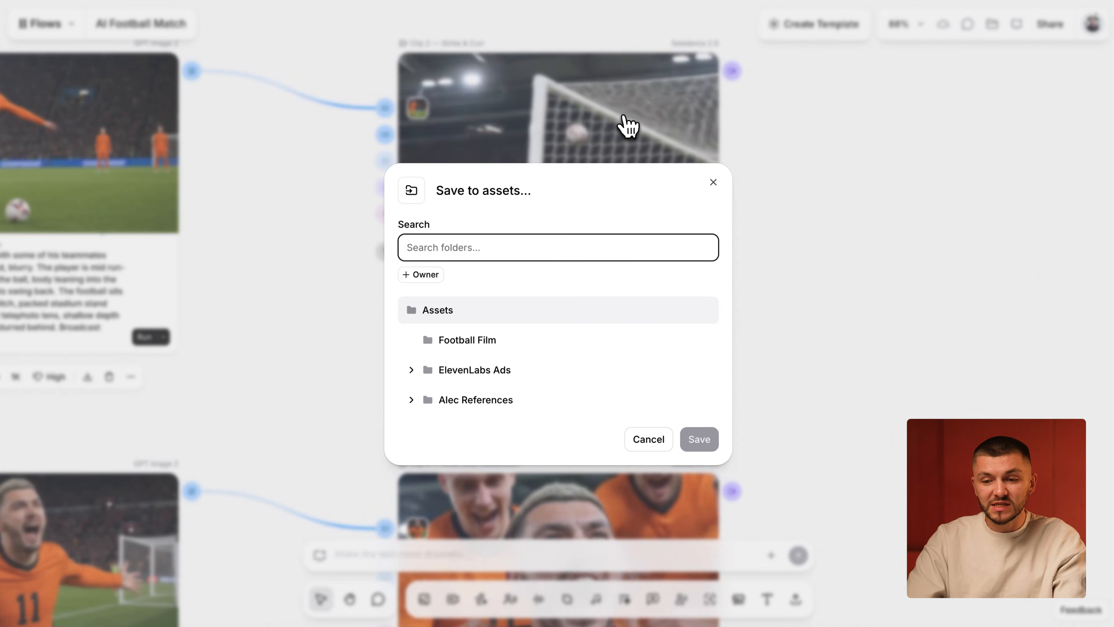
left_click(471, 344)
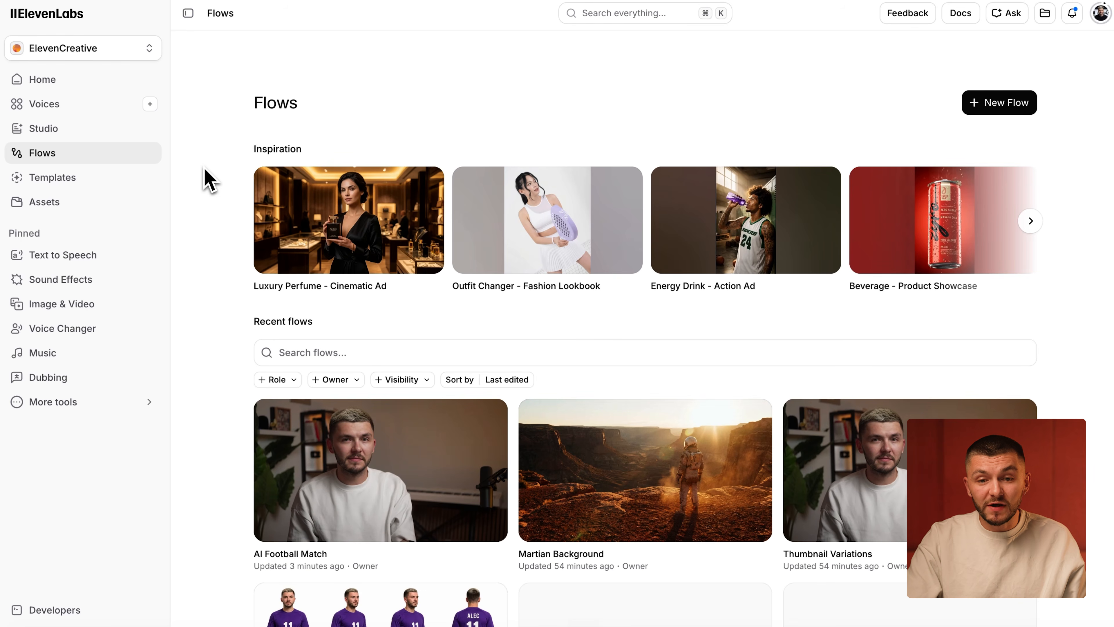
- Switch to ElevenLabs Studio and create a new blank video project
left_click(53, 132)
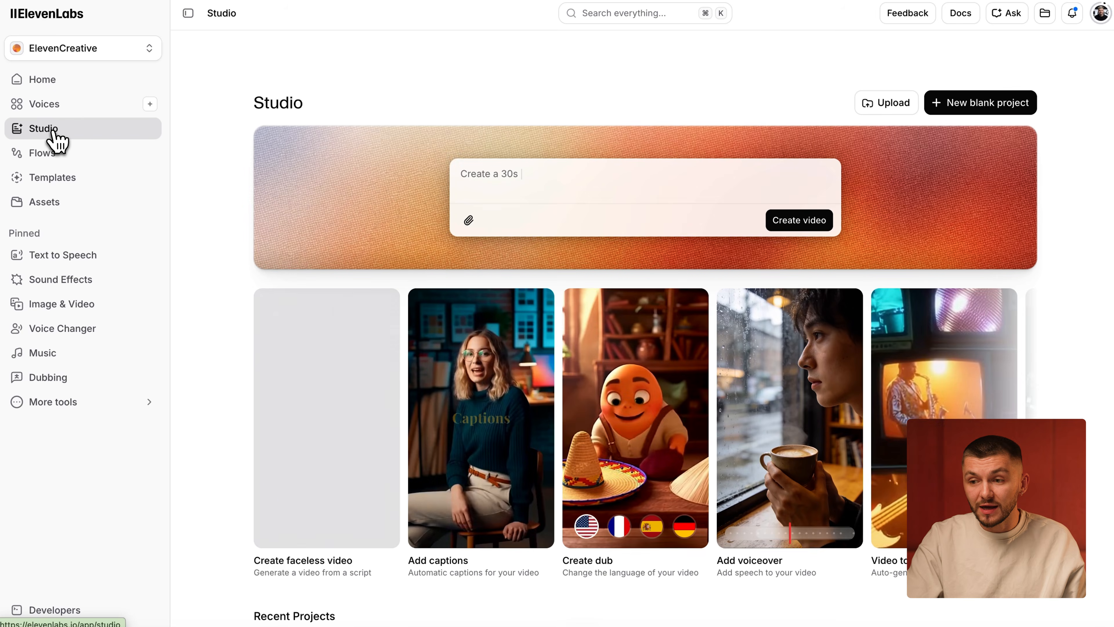
left_click(976, 103)
left_click(956, 139)
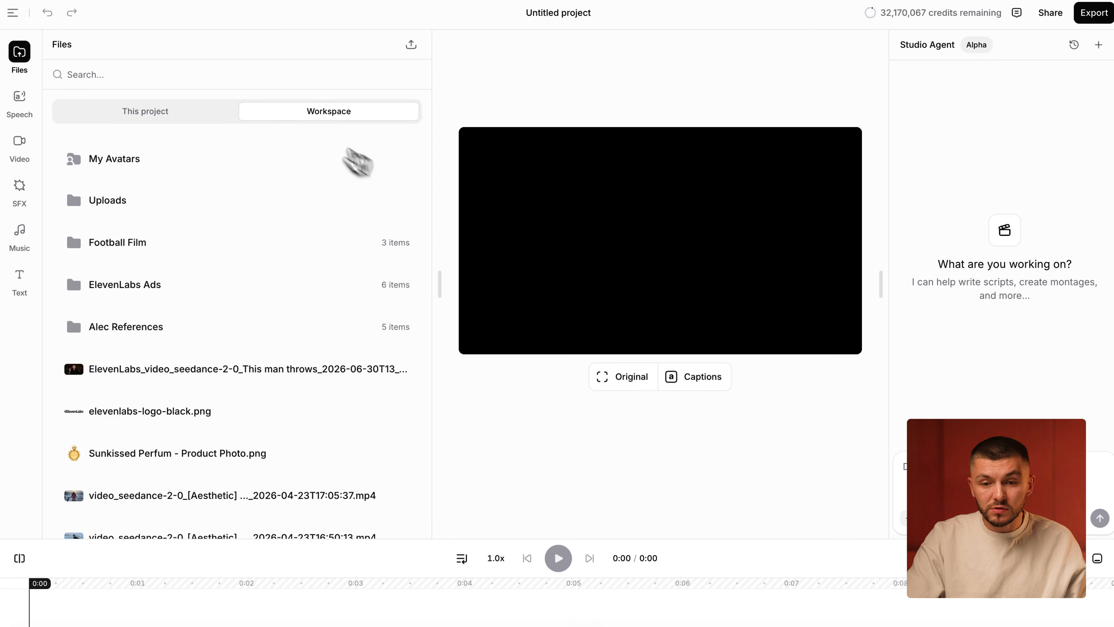
- Add all three videos from the Football Film workspace folder to the project and enlarge the timeline area
left_click(149, 246)
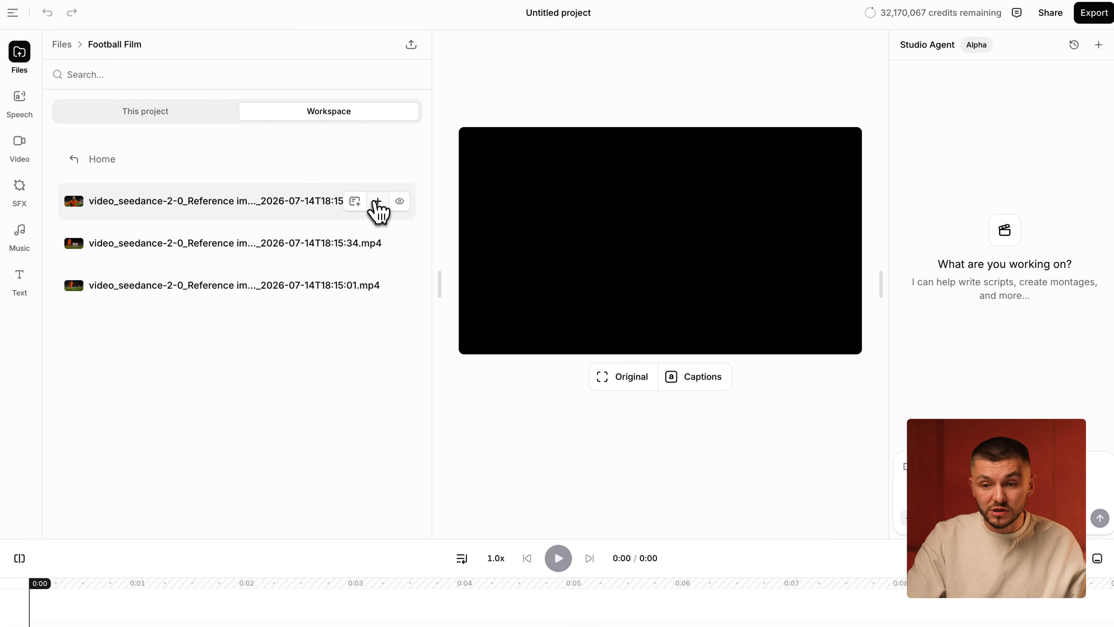
left_click(377, 201)
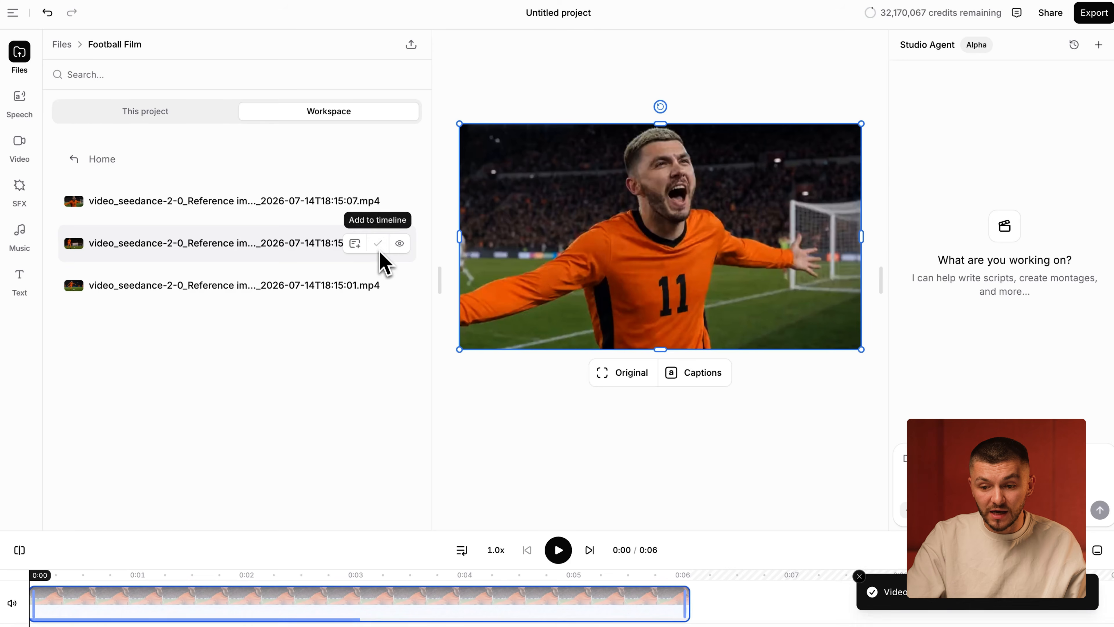
left_click(379, 285)
left_click(380, 286)
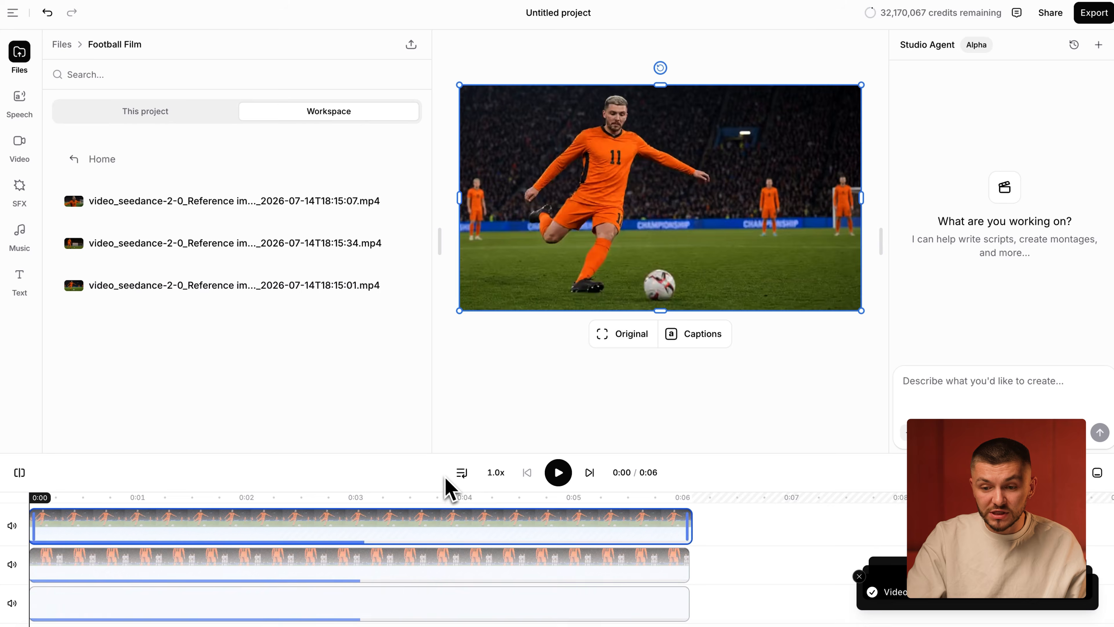
left_click_drag(423, 455, 405, 373)
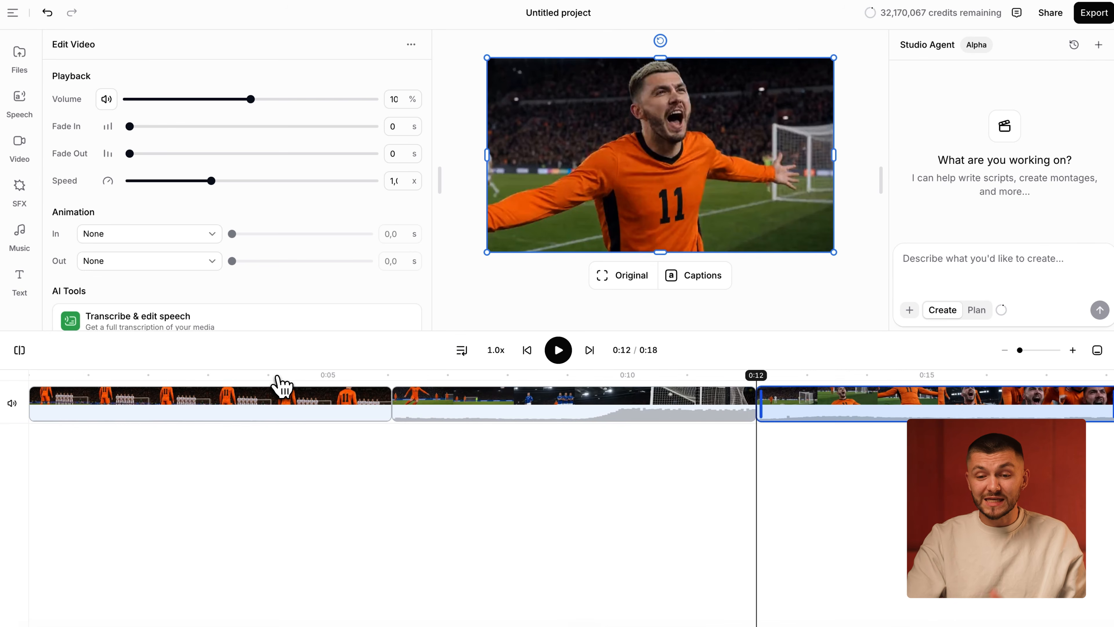
- Scrub through the opening free-kick clip and trim its beginning so about 3 seconds remain
left_click_drag(279, 384, 377, 382)
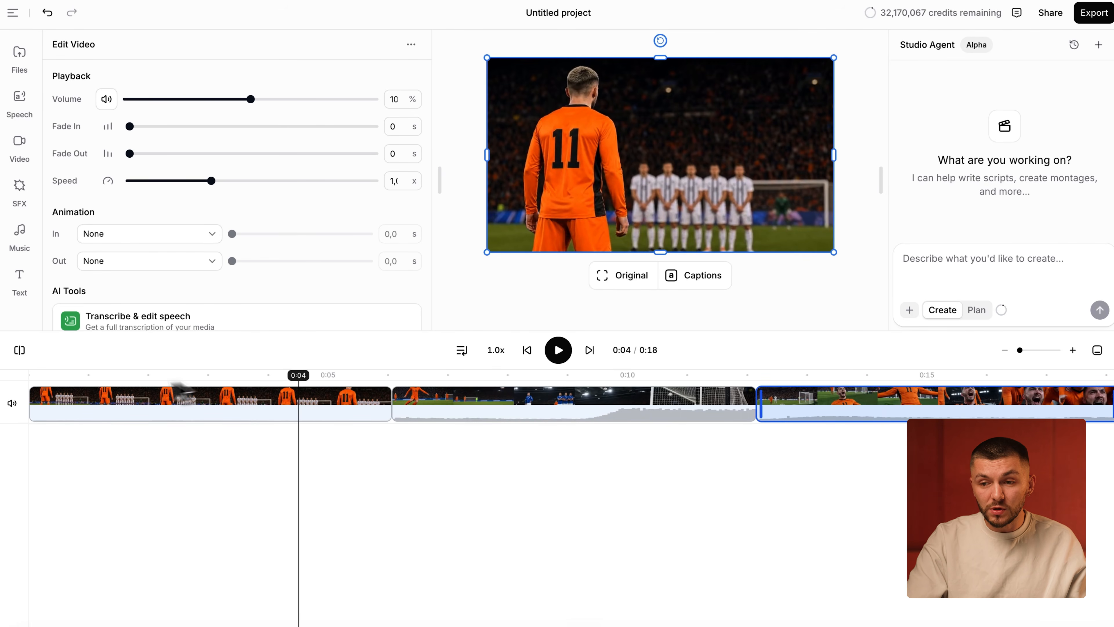
left_click_drag(239, 380, 152, 375)
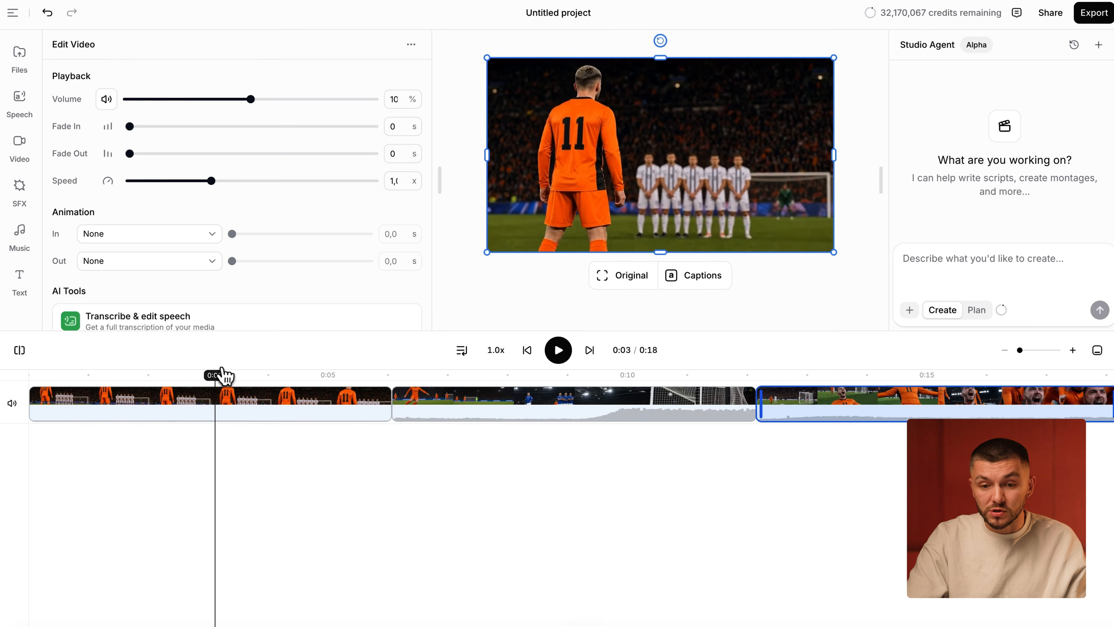
left_click_drag(37, 401, 105, 403)
- Move the strike clip up to the opening clip and trim both its ends so it finishes at about 0:07
left_click_drag(540, 417, 366, 417)
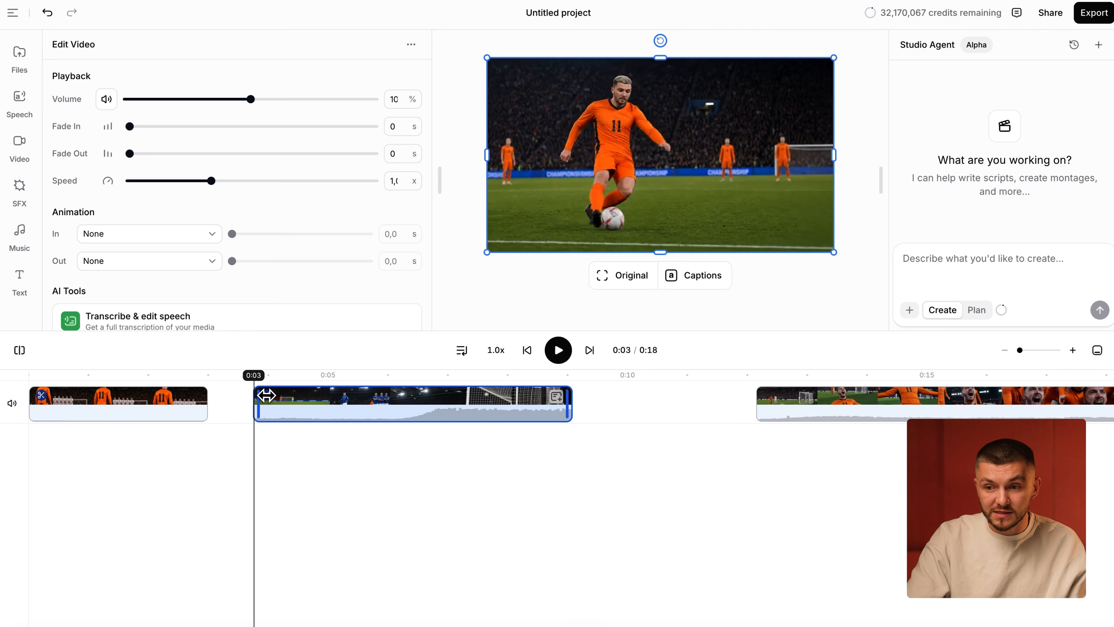
mouse_move(270, 395)
left_mouse_down()
mouse_move(307, 406)
mouse_move(277, 412)
left_mouse_up()
left_click_drag(525, 393, 469, 385)
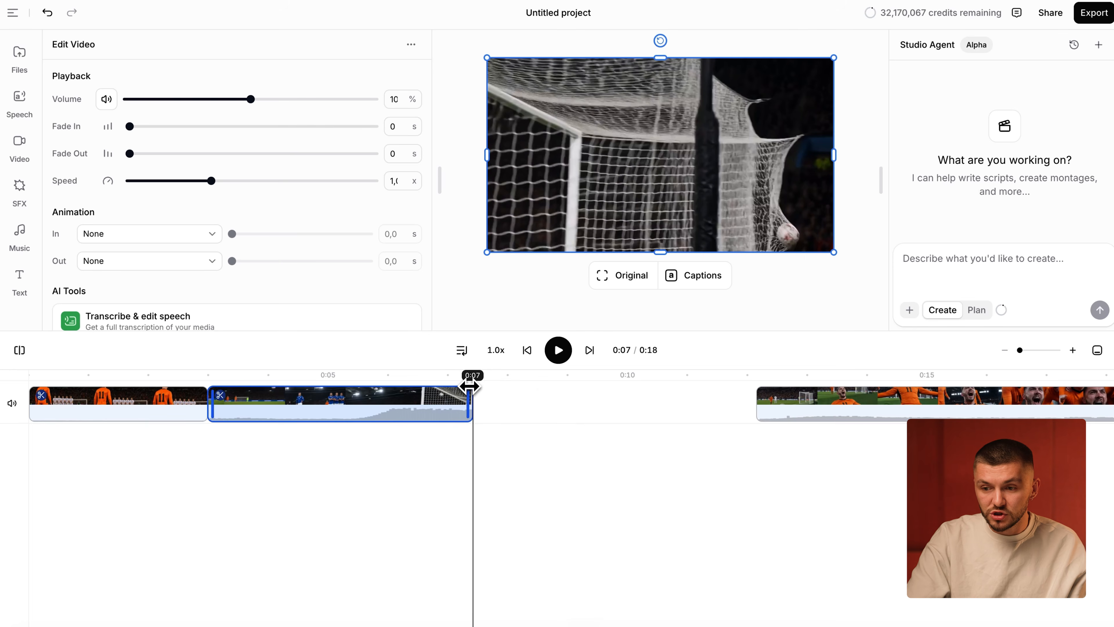
- Place the celebration clip directly behind the strike clip and trim both its ends, returning the playhead to 0:00
left_click_drag(812, 408, 526, 406)
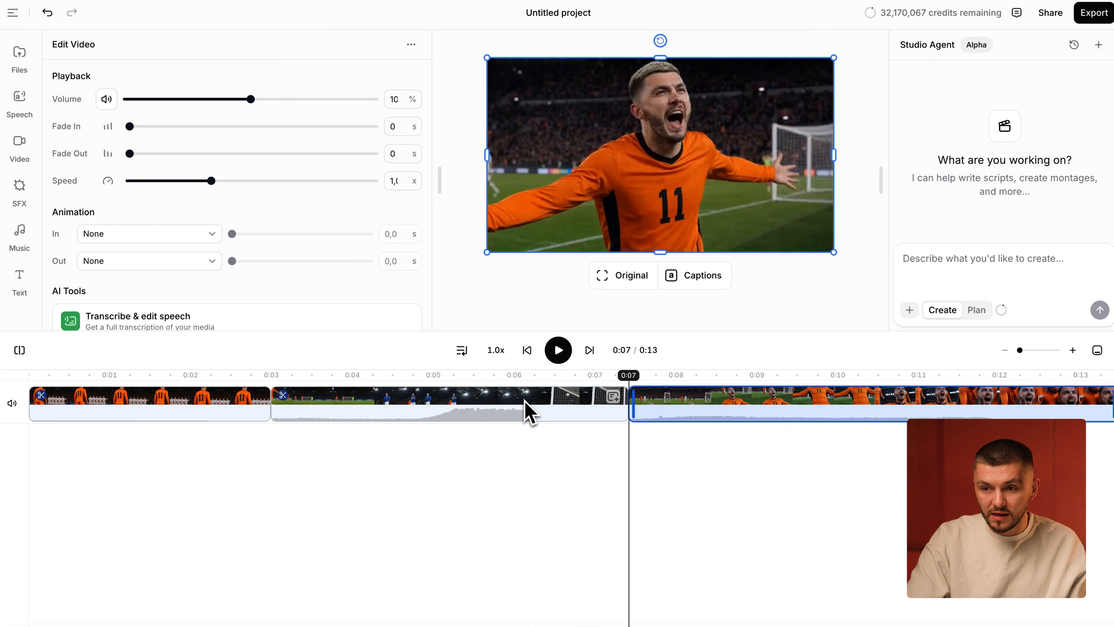
left_click_drag(634, 405, 752, 413)
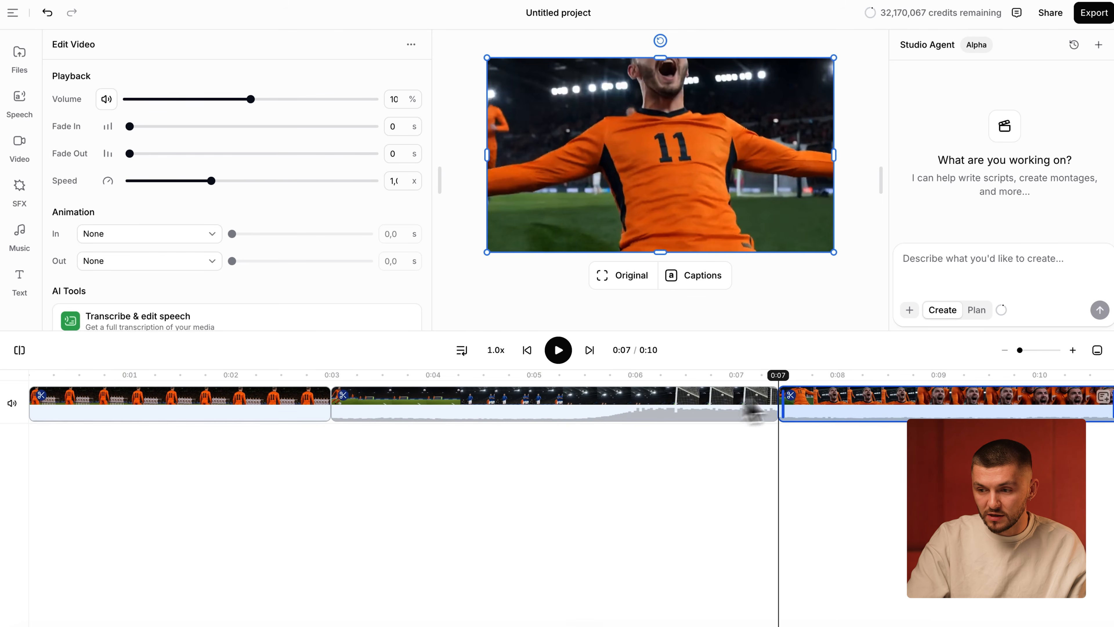
left_click_drag(1105, 400, 1032, 398)
left_click(43, 376)
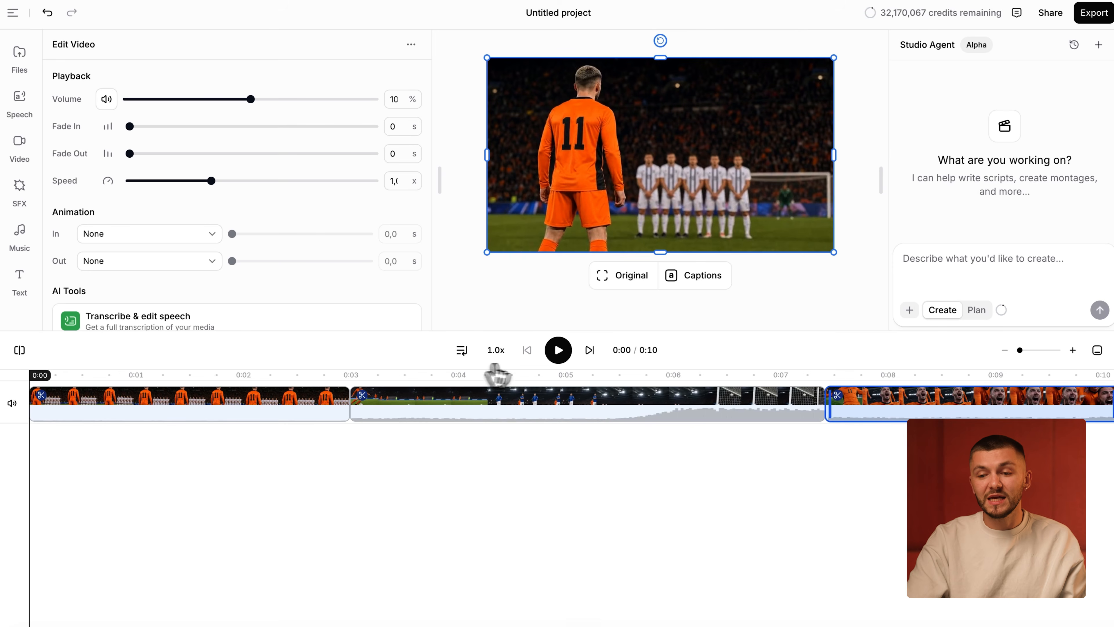
- Play the sequence through to the celebration, stop, and put the three clips on separate tracks, extending the strike clip's end beneath the celebration clip
left_click(558, 349)
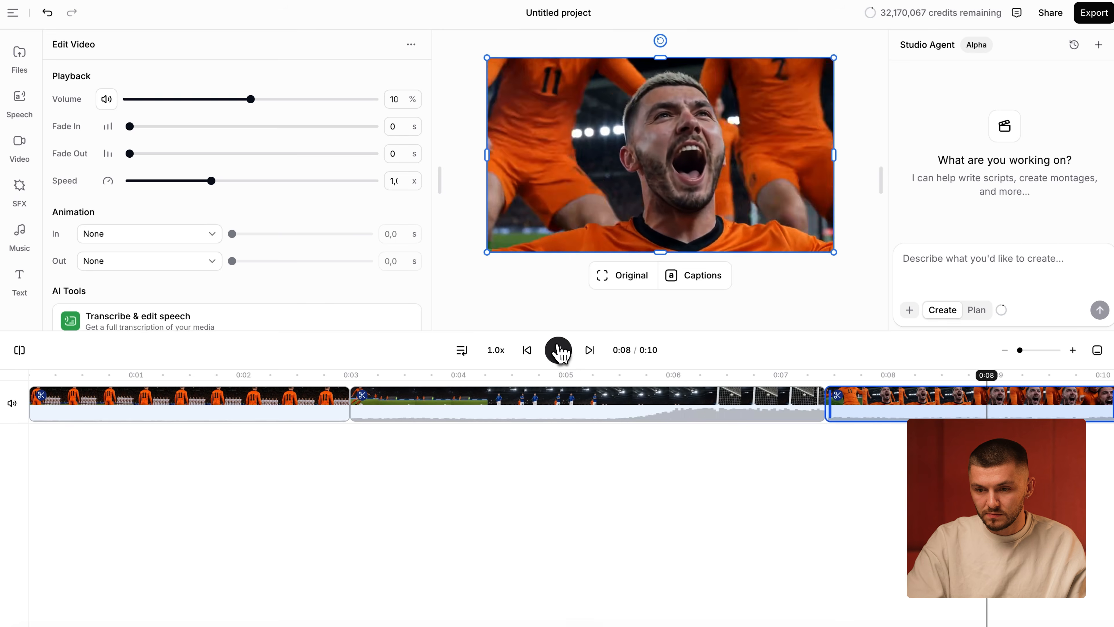
left_click(559, 351)
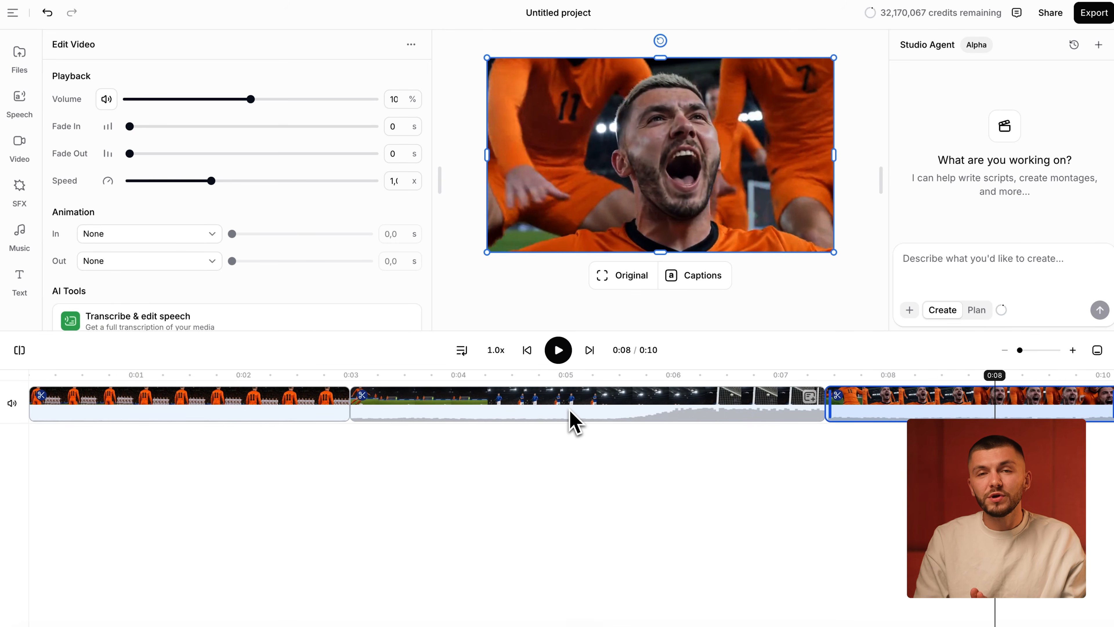
left_click_drag(267, 407, 268, 397)
left_click_drag(871, 461, 897, 437)
left_click_drag(839, 485, 923, 486)
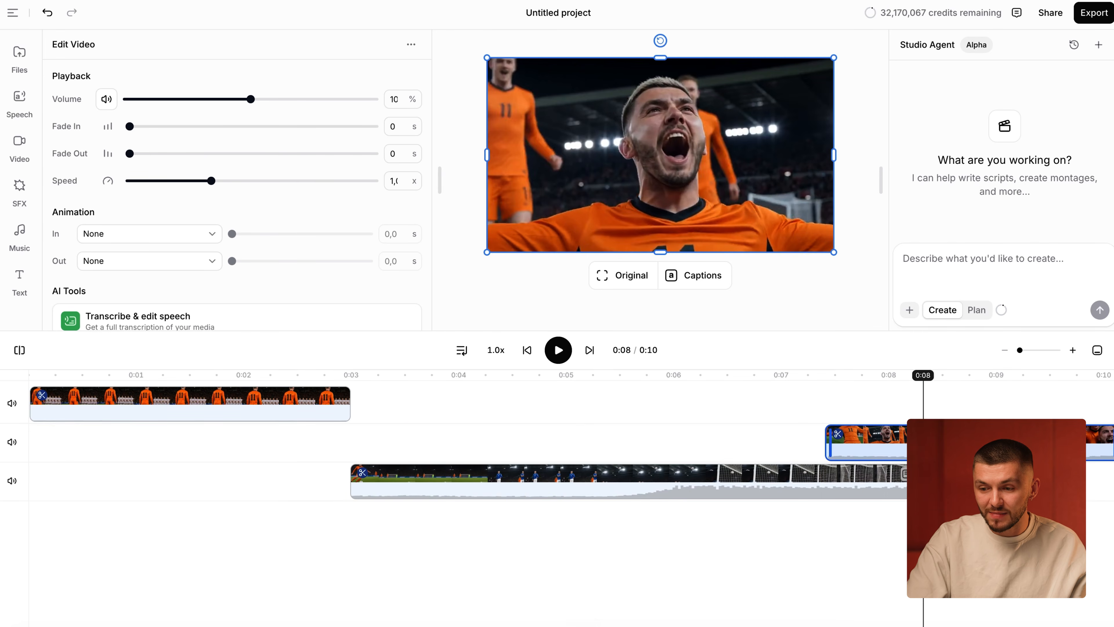
- Fade out the end of the strike clip's audio over 0.73 s and add a fade-in to the celebration clip
left_click(871, 485)
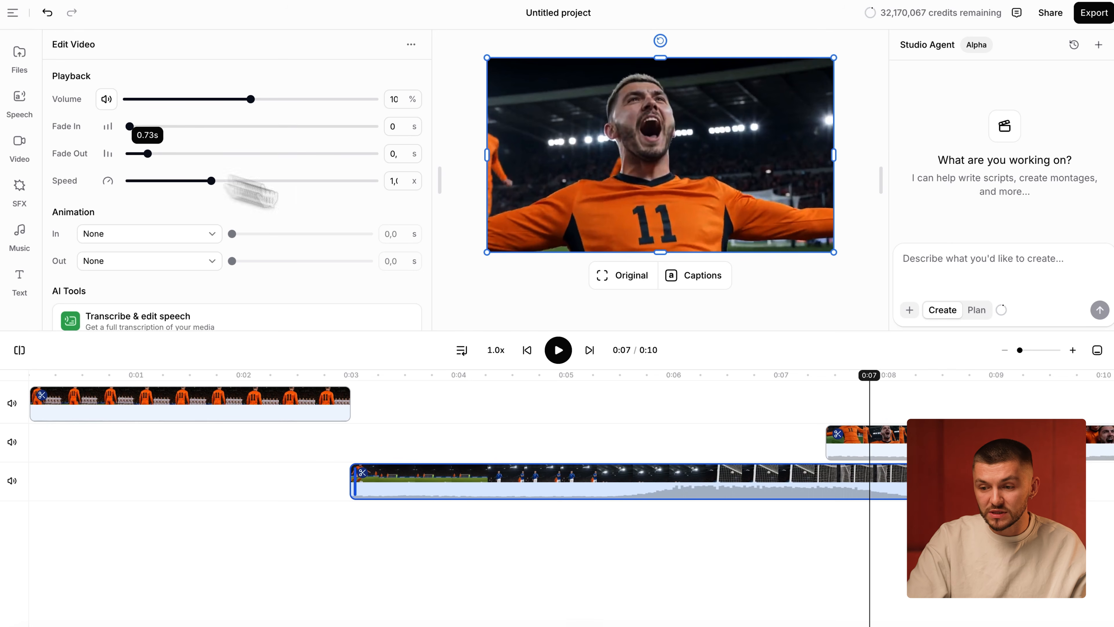
left_click_drag(819, 377, 836, 377)
left_click(882, 445)
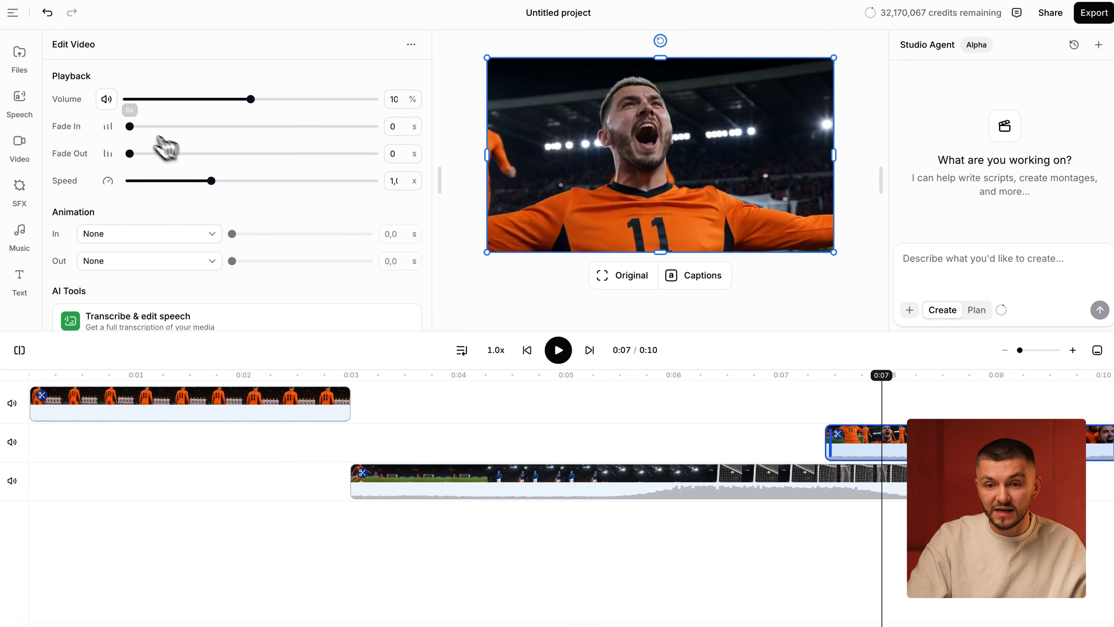
- Extend the strike clip's start back to about 0:02 with a 0.56 s fade-in, and give the opening clip a 0.54 s fade-out
left_click_drag(355, 472, 271, 472)
left_click(323, 491)
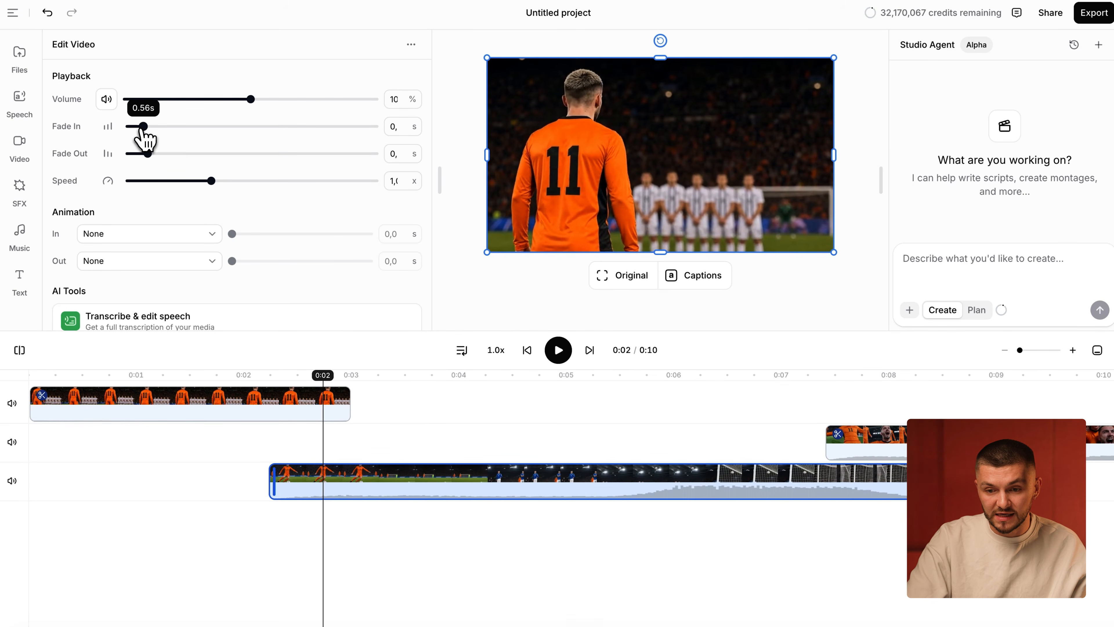
left_click(306, 394)
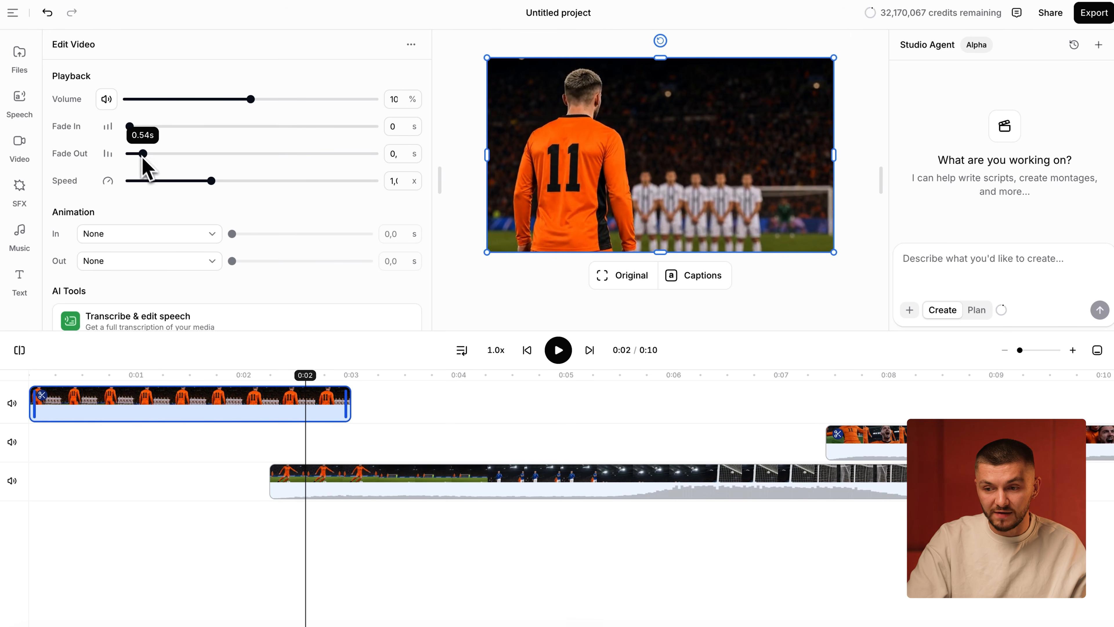
- Consolidate the three video clips onto two tracks, keeping the strike clip below the opening and celebration clips
left_click_drag(226, 399, 226, 458)
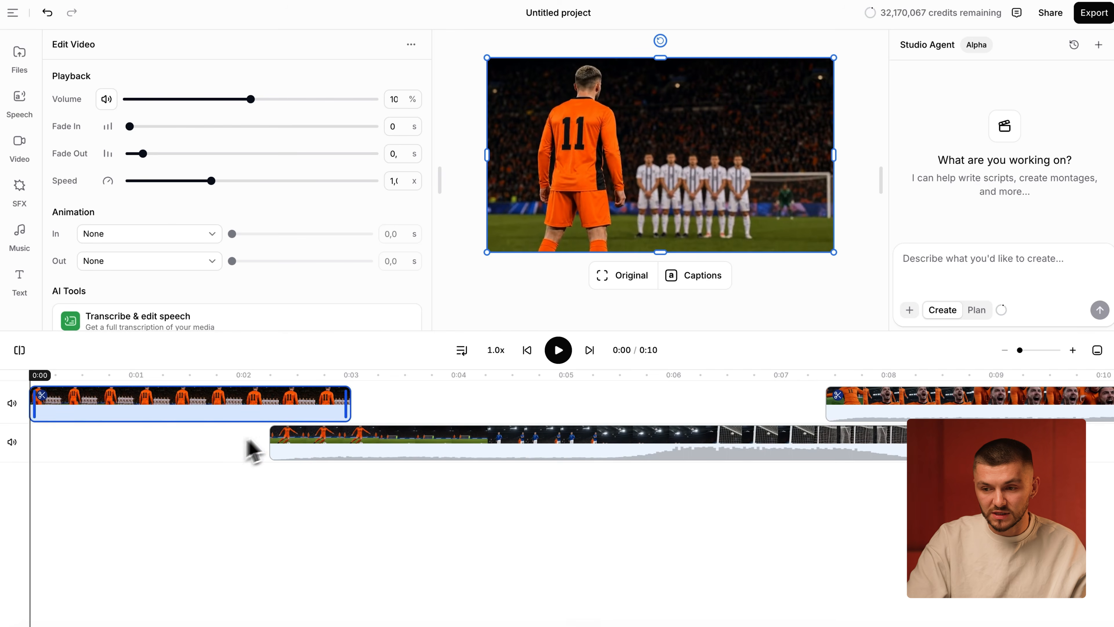
left_click(349, 531)
left_click(226, 413)
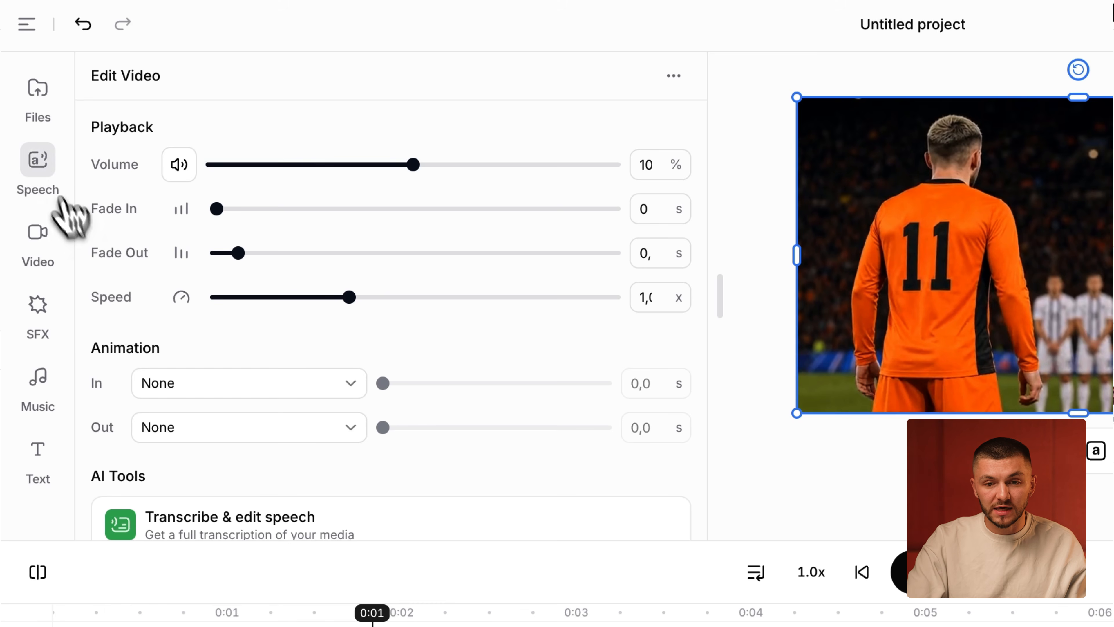
- Generate British Football Announcer v2 speech: "What a shot right there! You don't see that everyday. Not surprised they made it to the finals with this man."
left_click(45, 171)
left_click(284, 131)
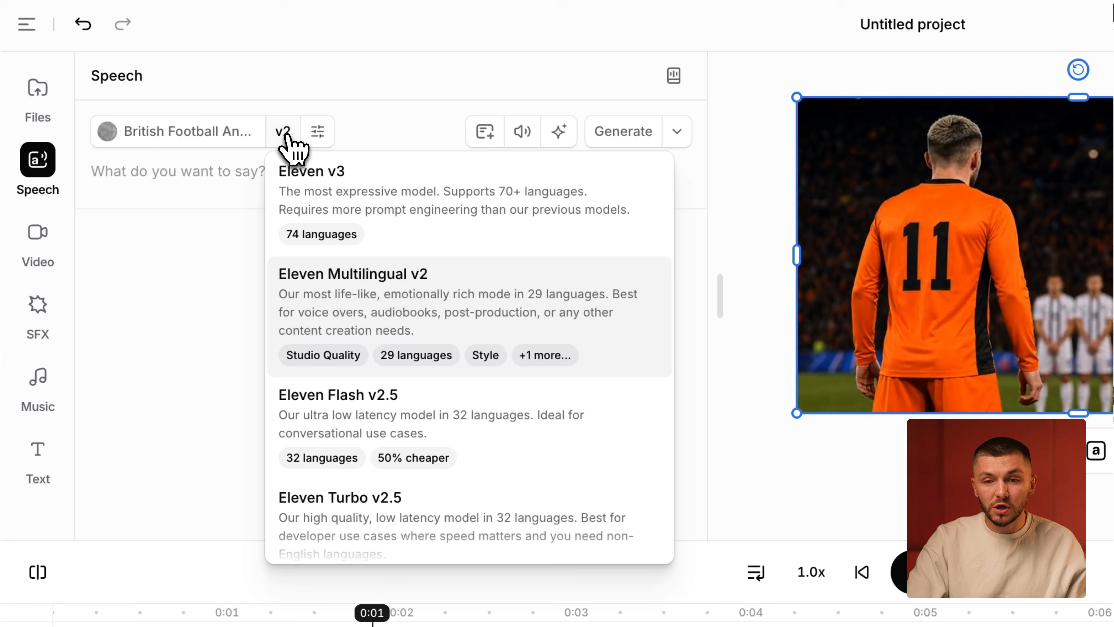
left_click(372, 203)
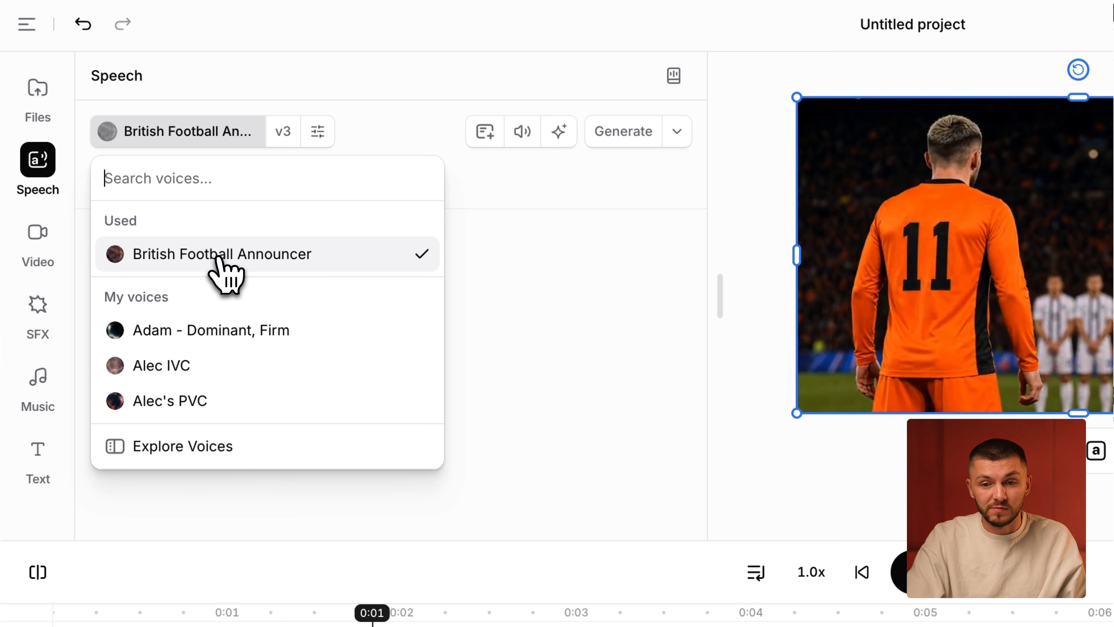
left_click(217, 259)
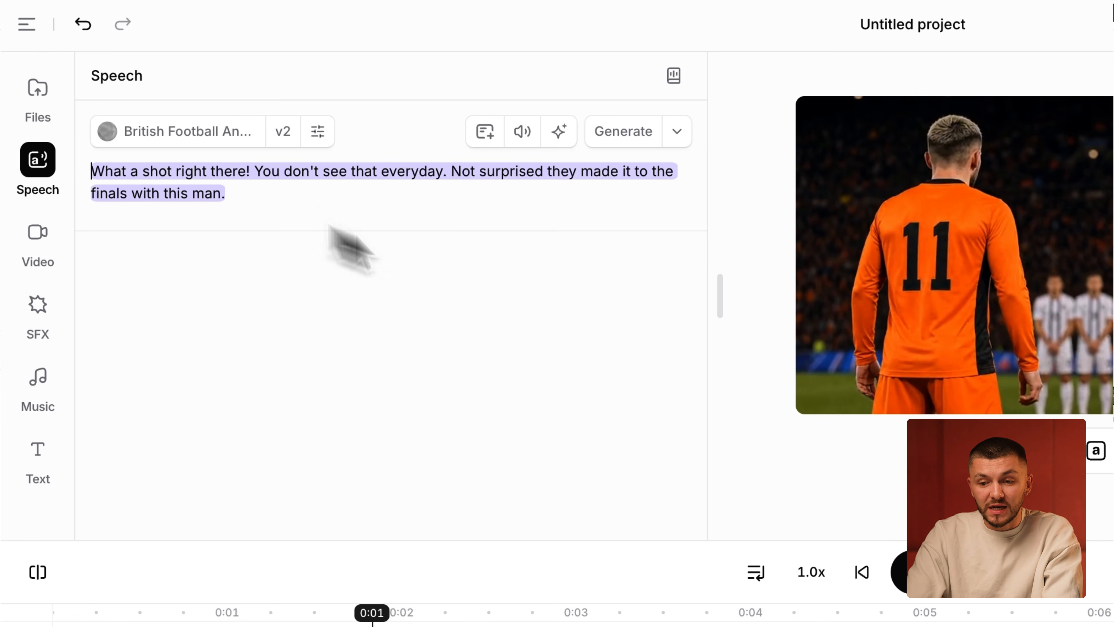
left_click(638, 137)
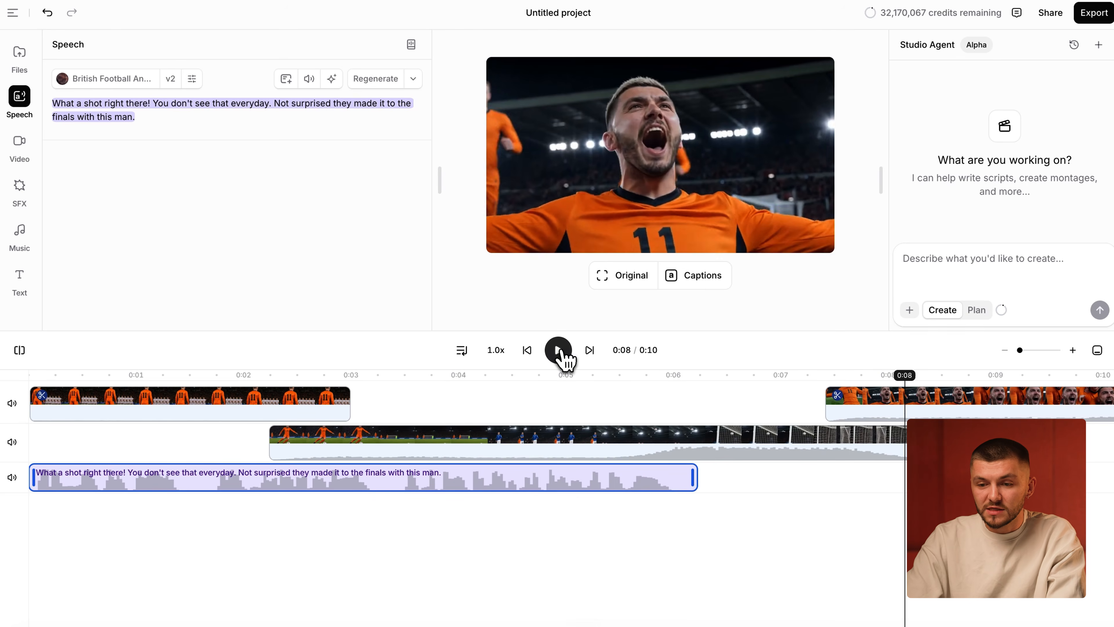
- Stop playback and move the speech clip so it starts shortly after the strike clip begins, just before 0:03
left_click(559, 351)
left_click(245, 475)
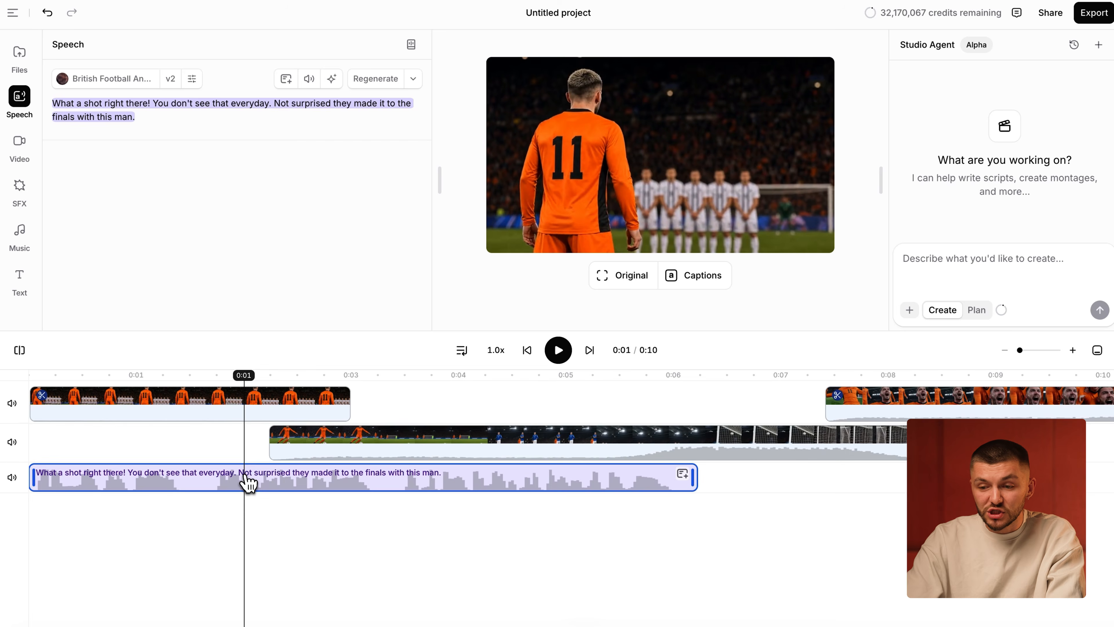
left_click_drag(245, 475, 363, 475)
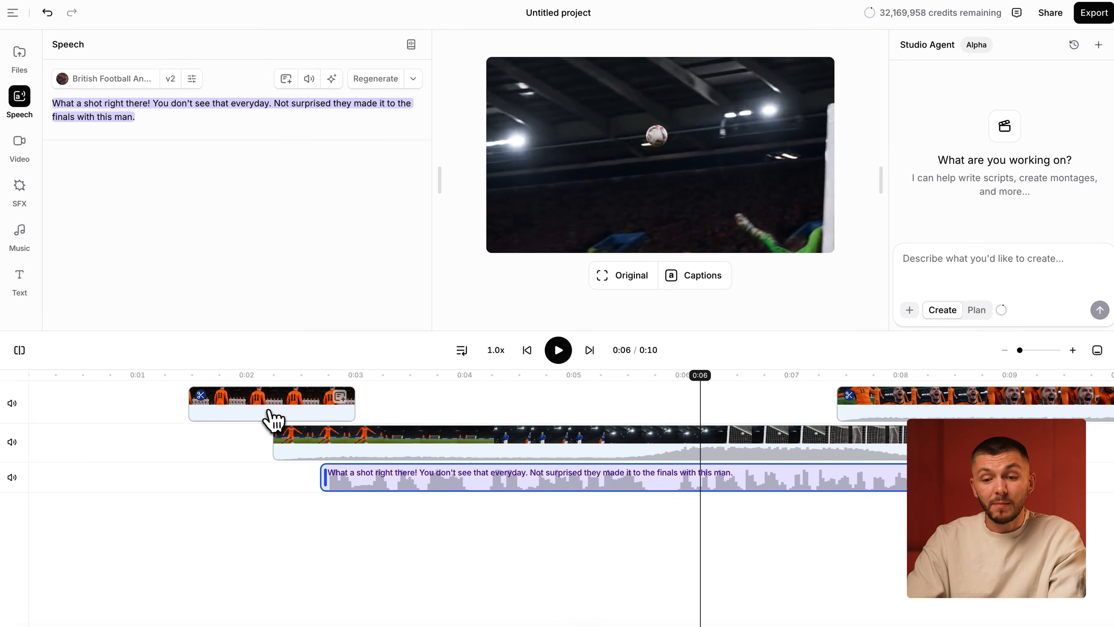
- Delete the opening free-kick clip so the strike clip comes first in the timeline
left_click(268, 412)
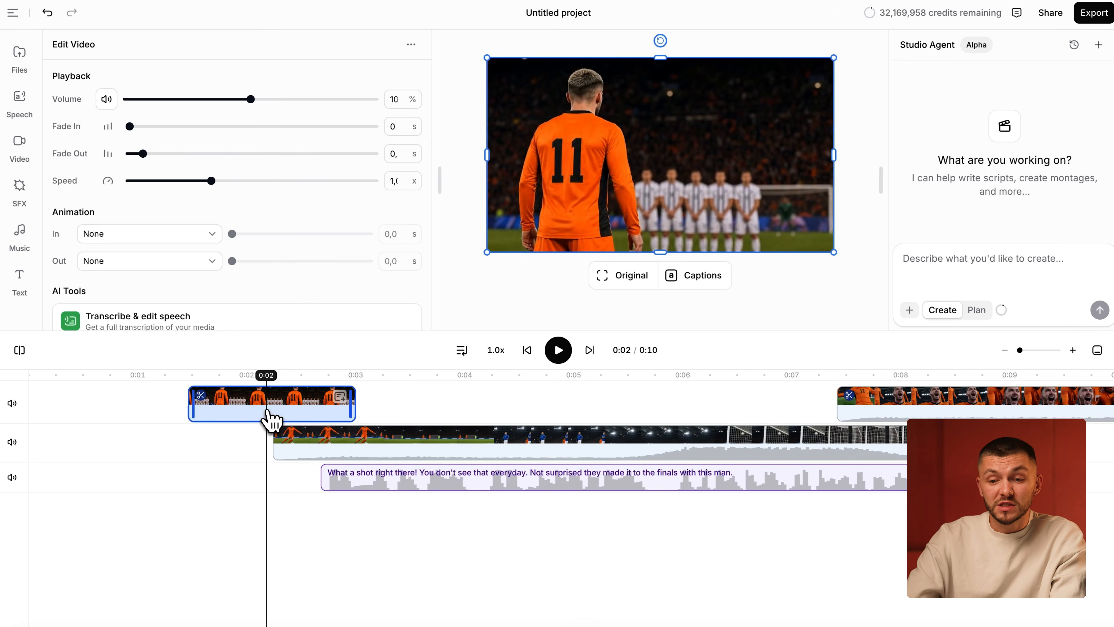
key("Delete")
left_click_drag(275, 431, 205, 432)
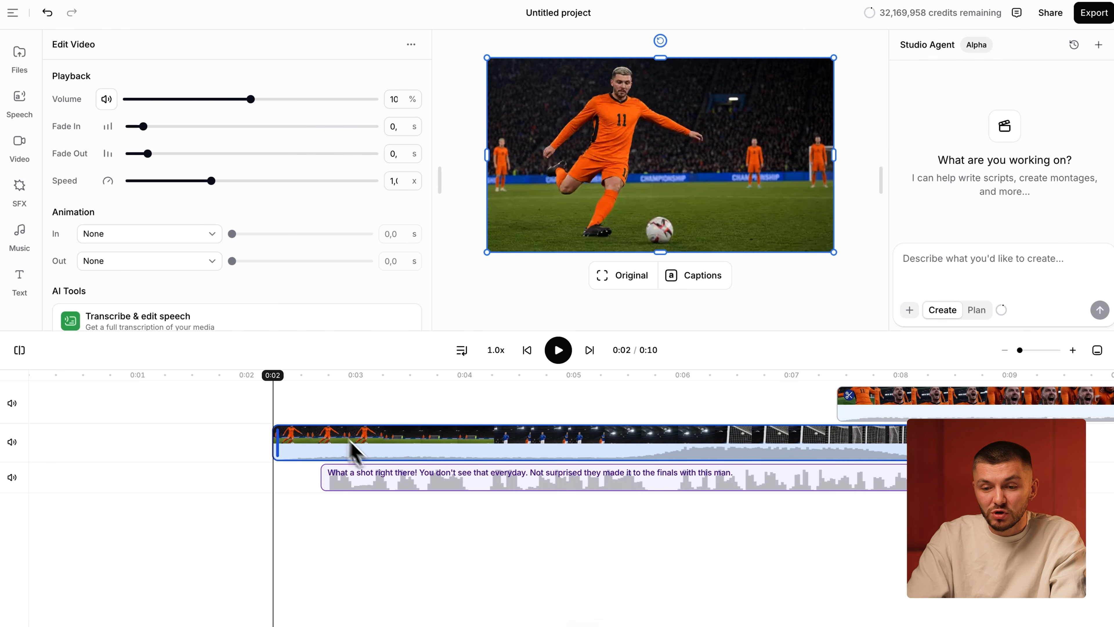
- Switch the speech clip to the v3 model and regenerate it with the same British Football Announcer voice and text
left_click_drag(328, 386, 659, 391)
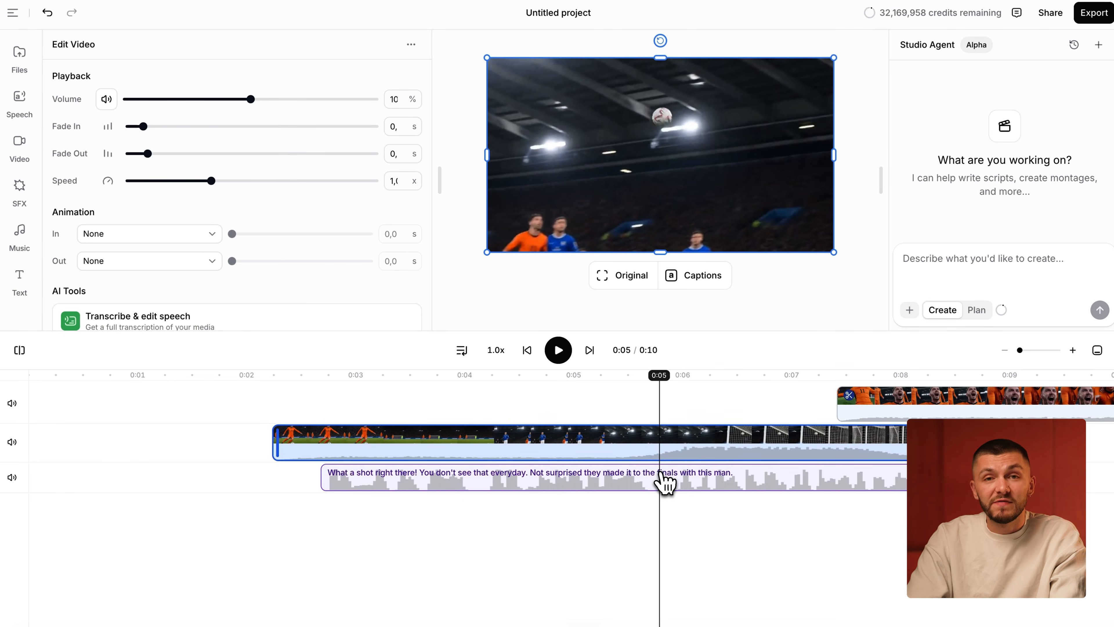
left_click(662, 483)
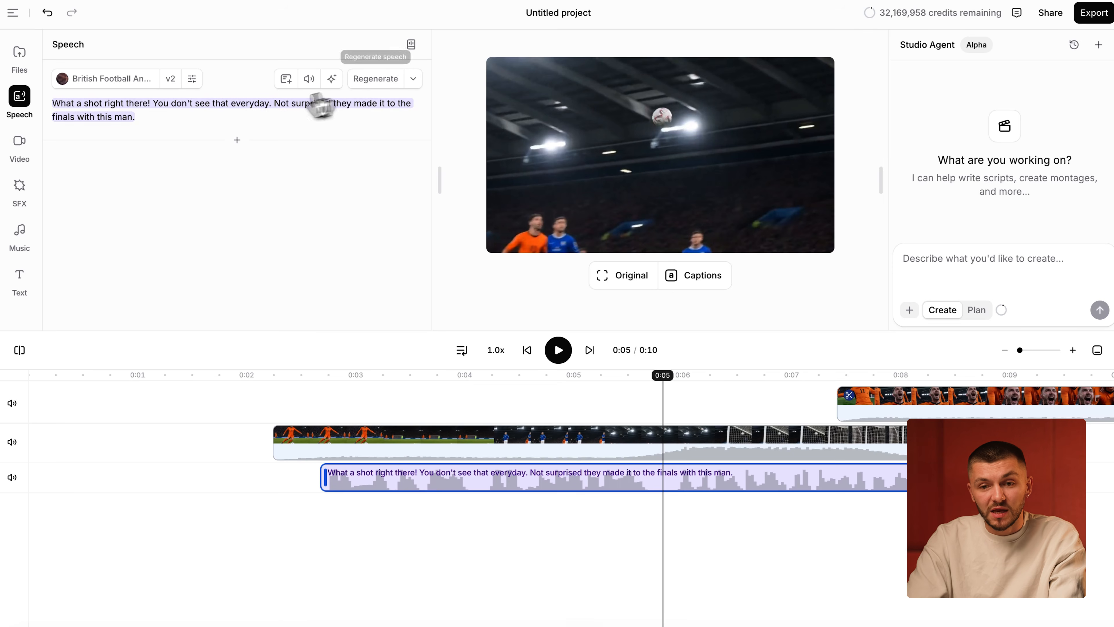
left_click_drag(339, 377, 385, 380)
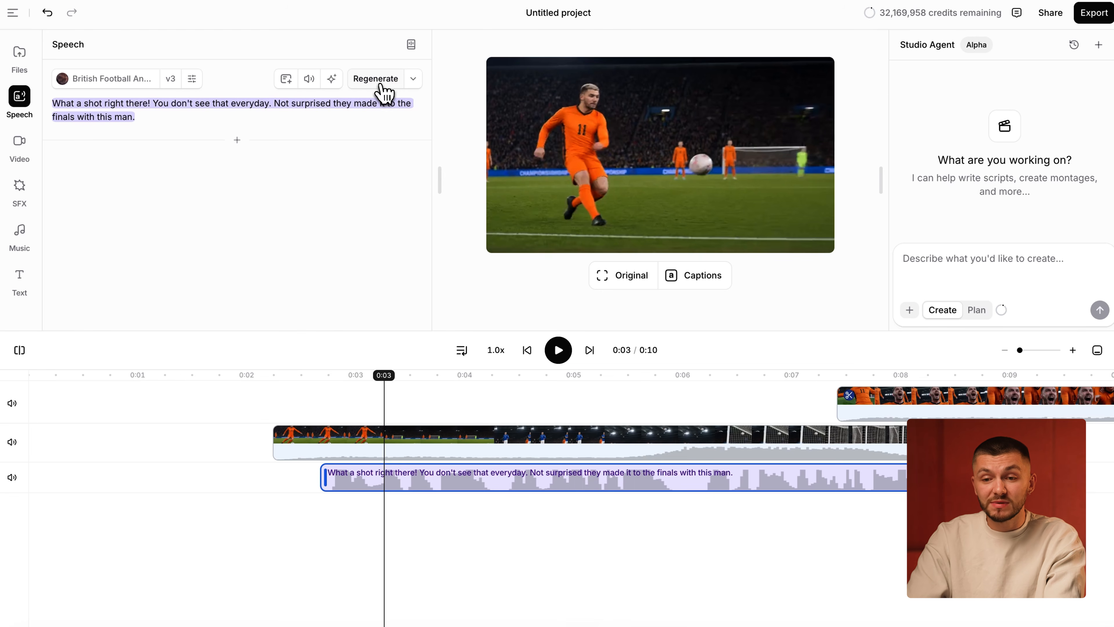
left_click(381, 86)
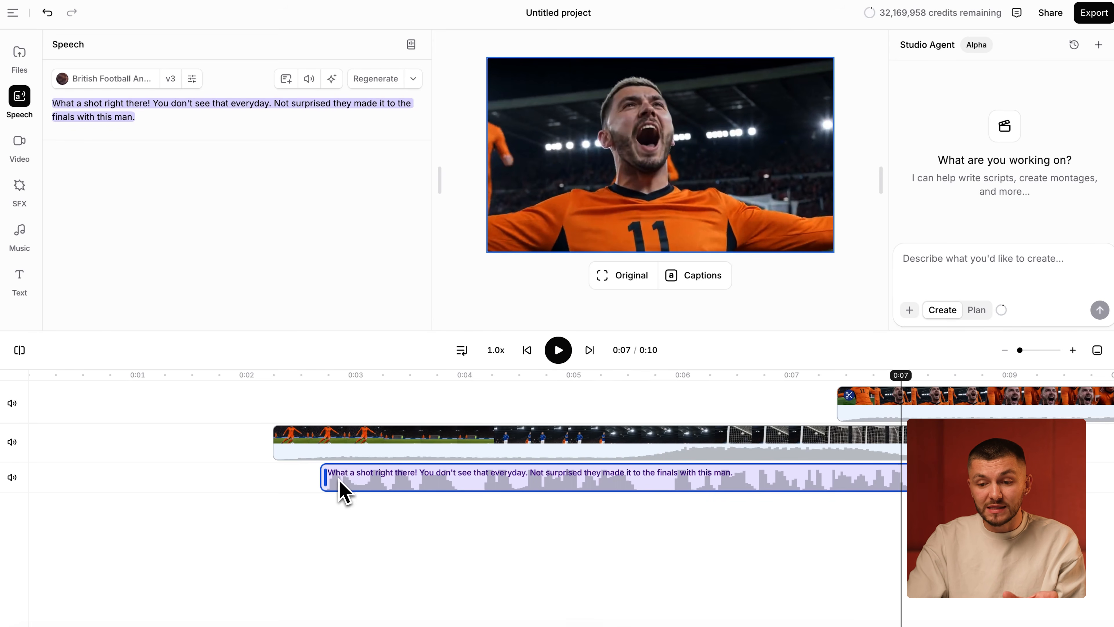
- Split the speech clip at about 0:04, after "What a shot right there!", and move its second part to start between 0:05 and 0:06
left_click(470, 376)
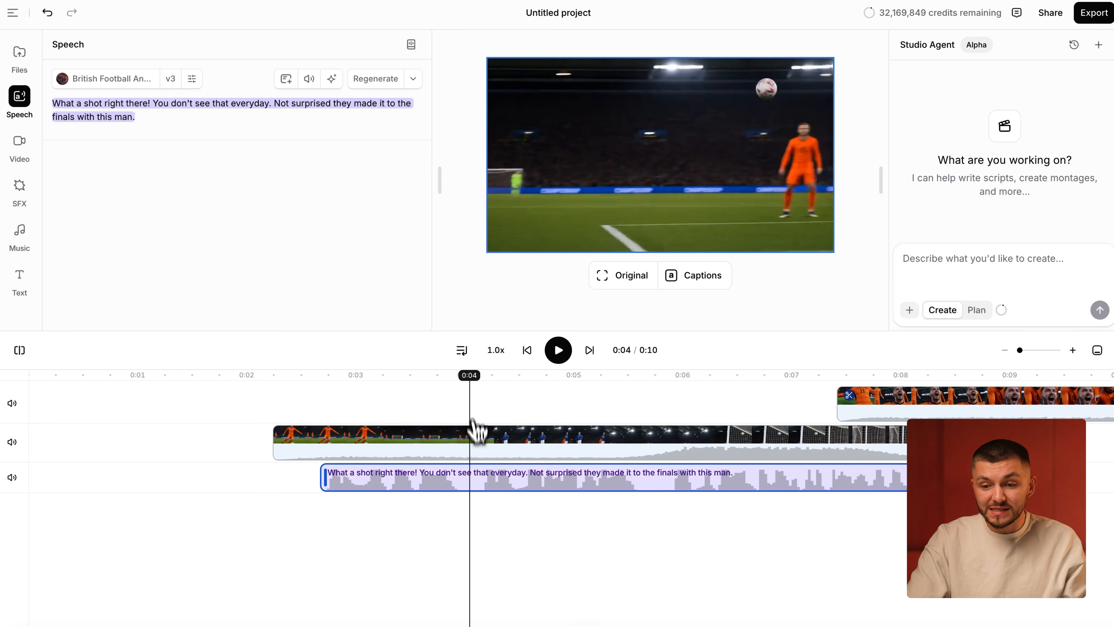
left_click(19, 351)
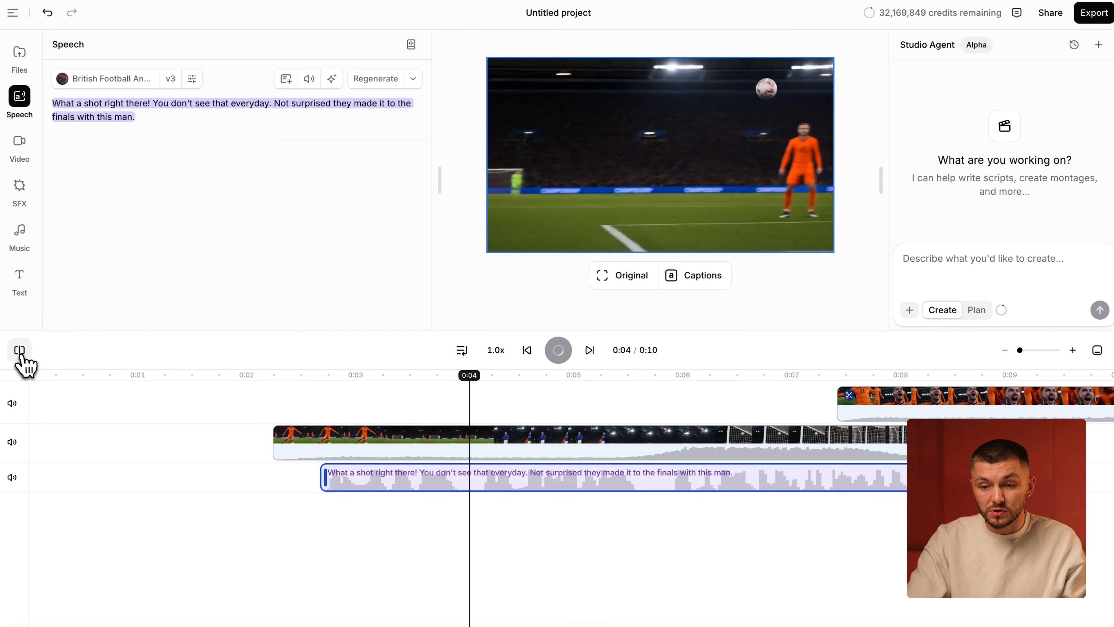
left_click_drag(524, 488, 684, 484)
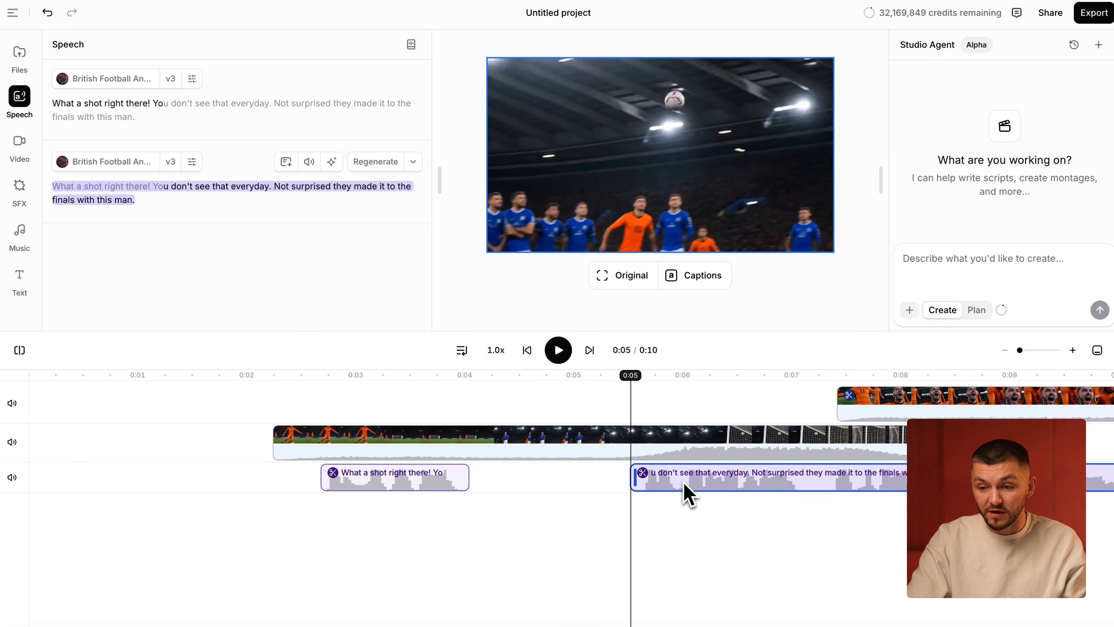
- Play the sequence from about 0:02 to check the timing of the split commentary against the shot
left_click(291, 377)
left_click(557, 350)
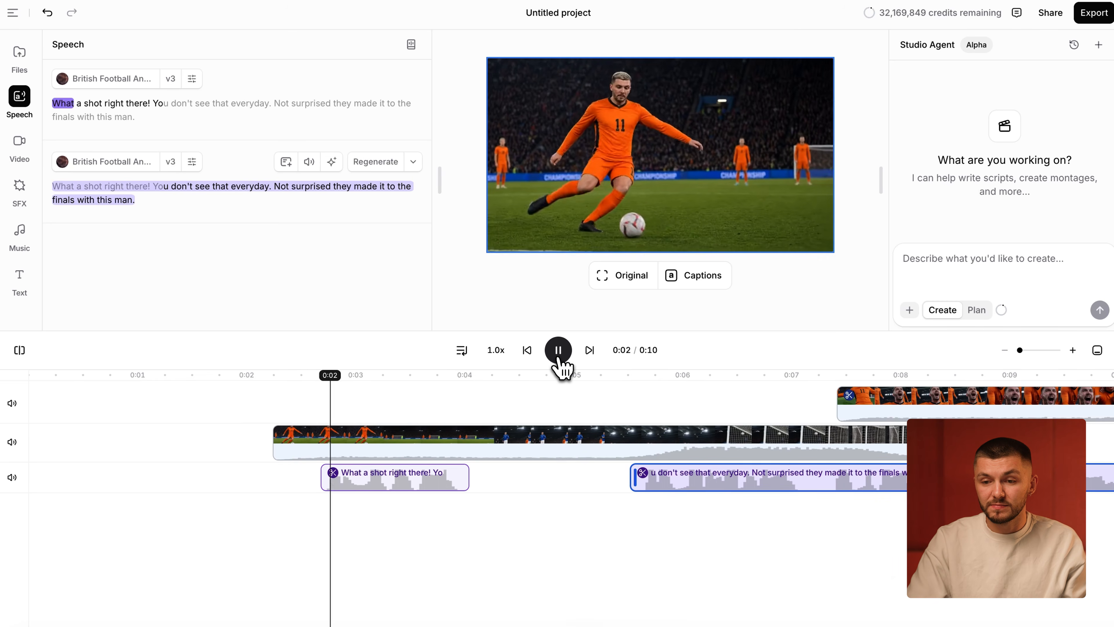